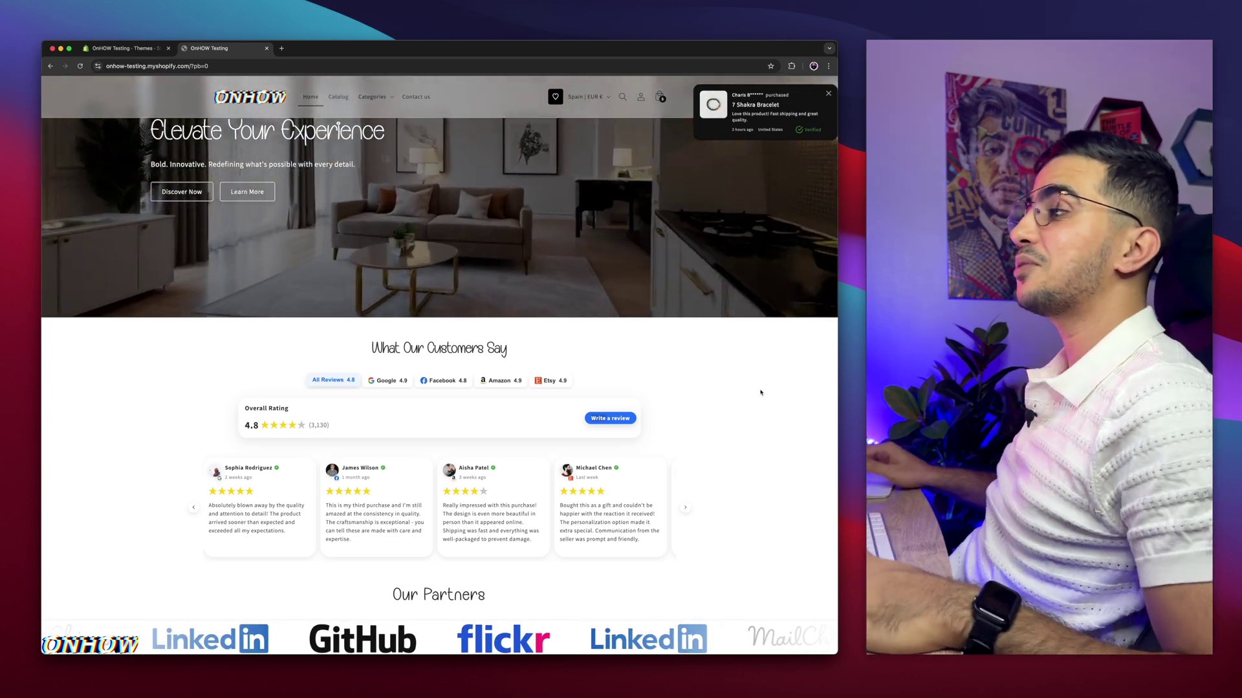
Step: Scroll the storefront home page and dismiss the cart reminder pop-up
scroll(760, 393, "down", 3)
scroll(761, 393, "up", 3)
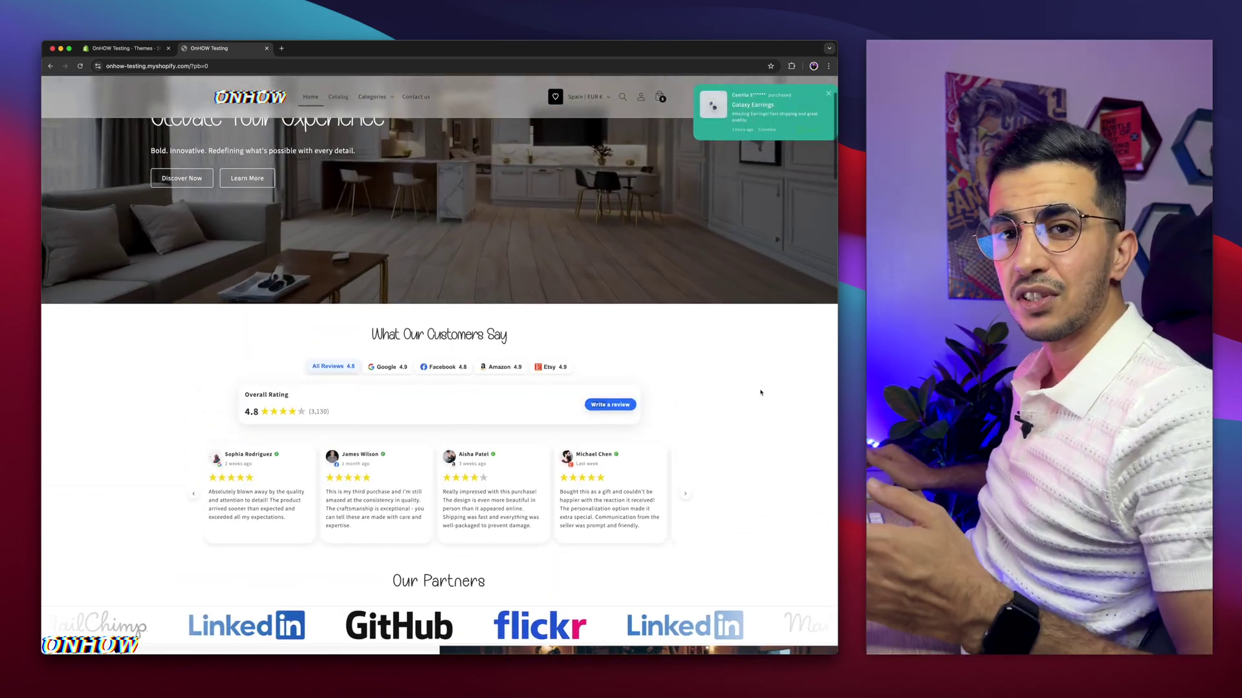
scroll(760, 393, "down", 1)
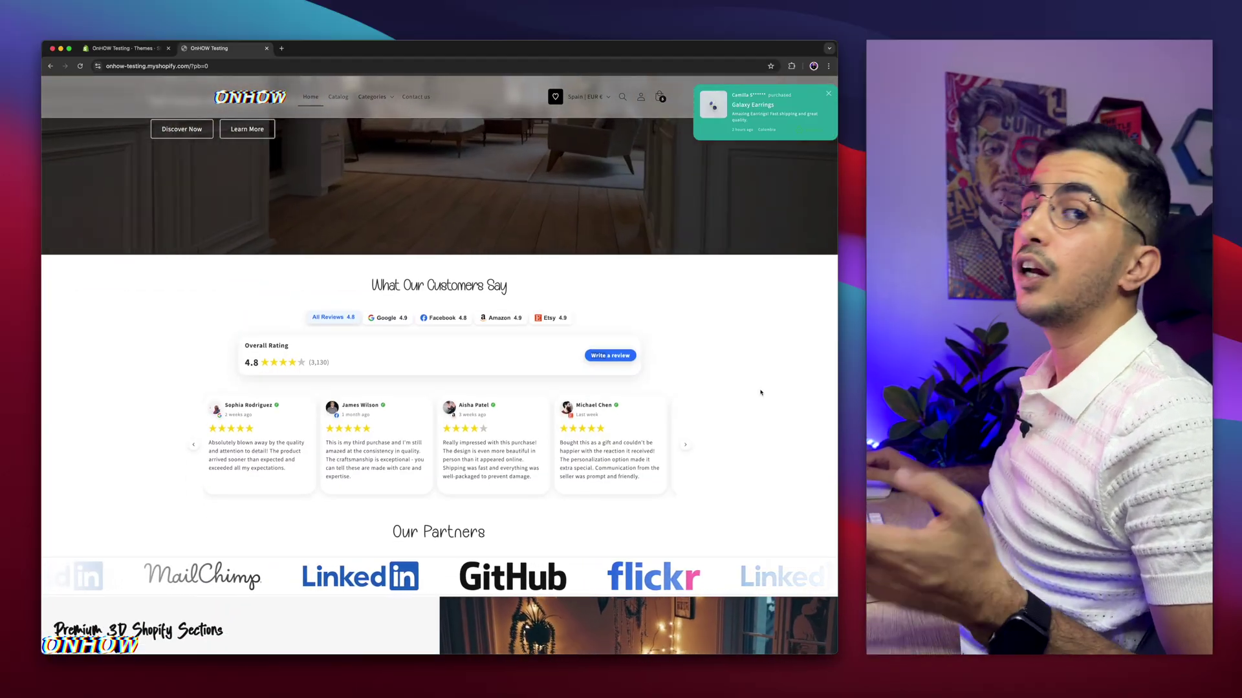
scroll(761, 393, "down", 2)
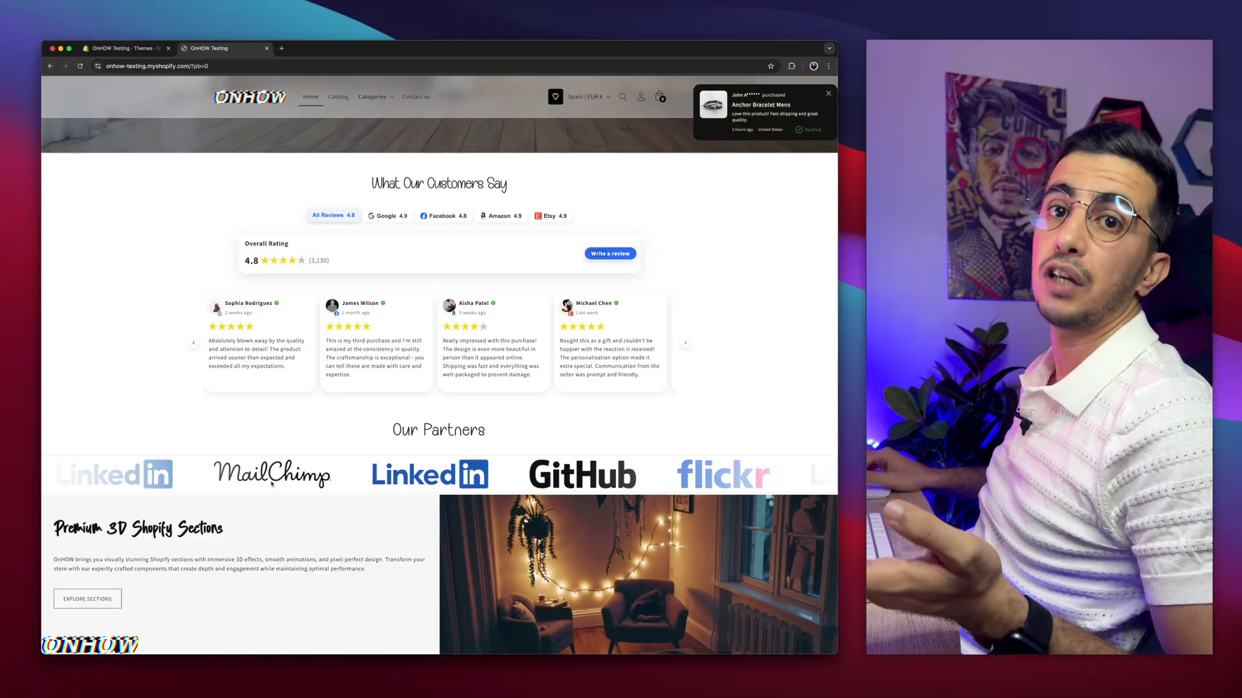
scroll(782, 176, "up", 5)
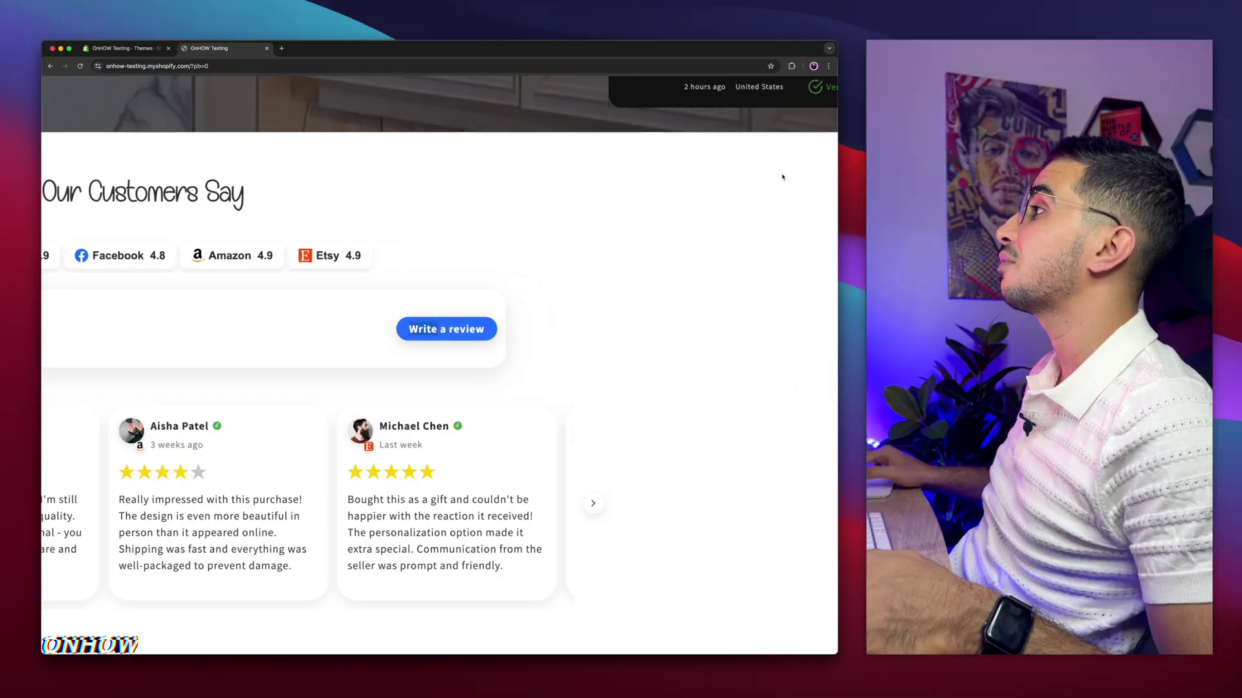
scroll(782, 177, "up", 1)
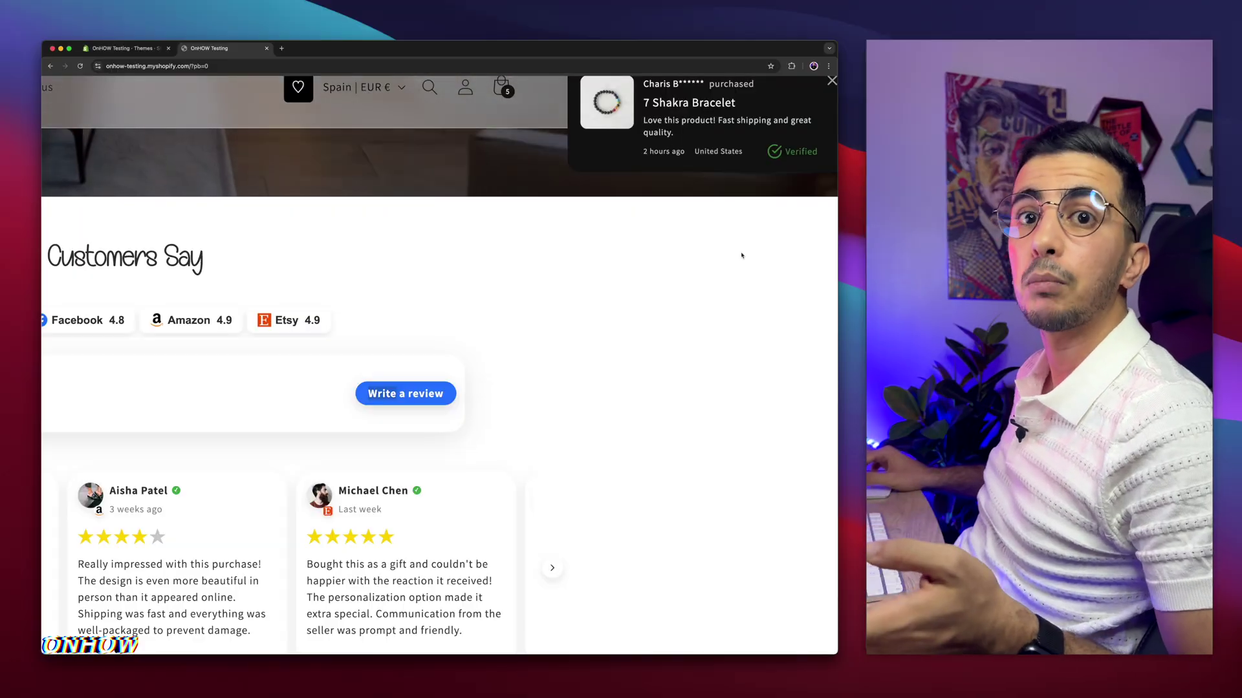
scroll(601, 285, "left", 2)
scroll(602, 285, "up", 1)
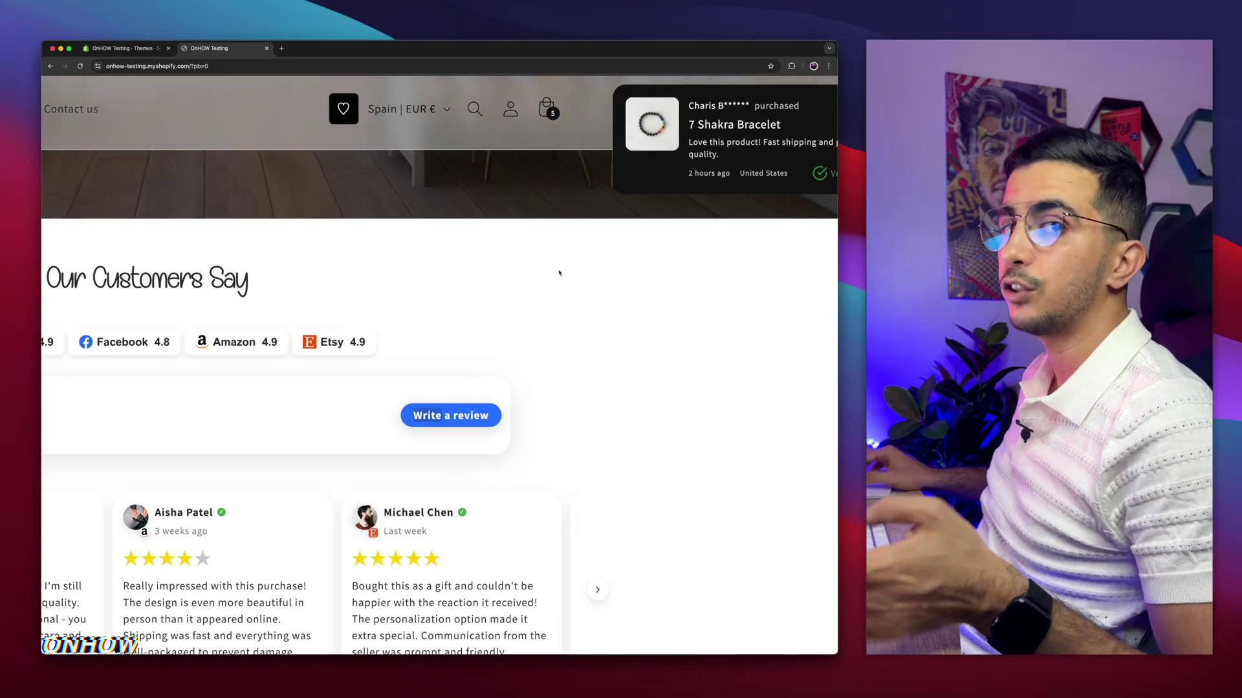
scroll(560, 273, "down", 5)
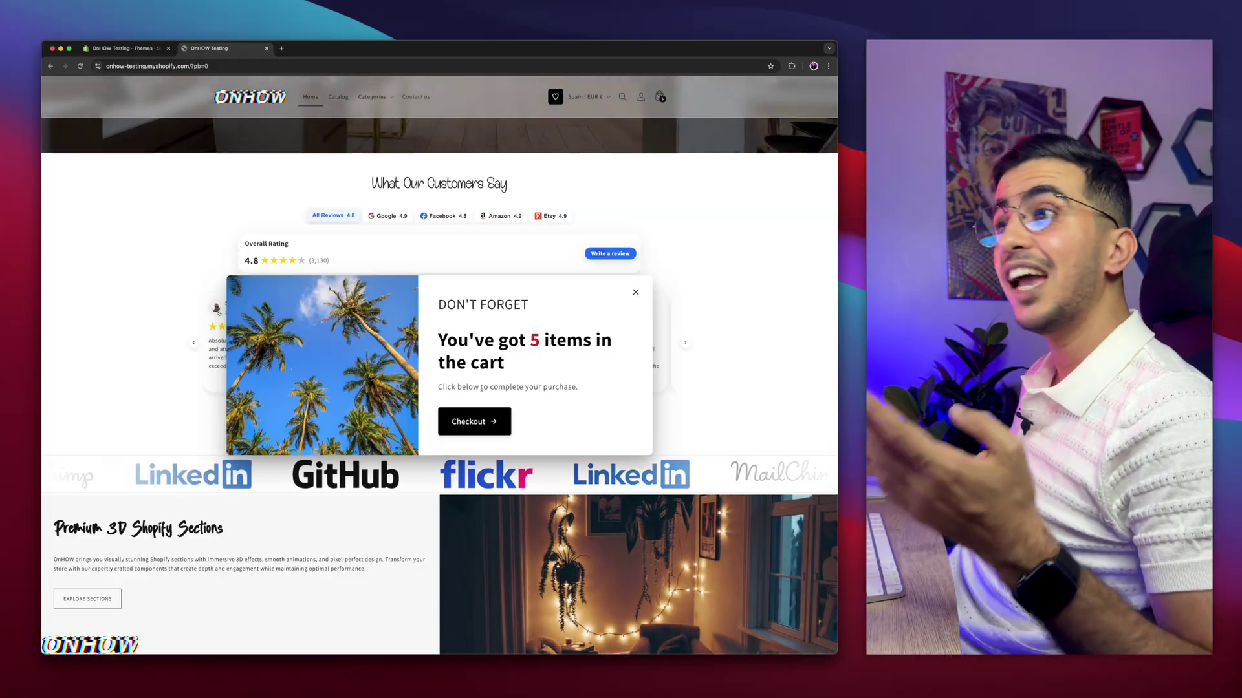
left_click(635, 292)
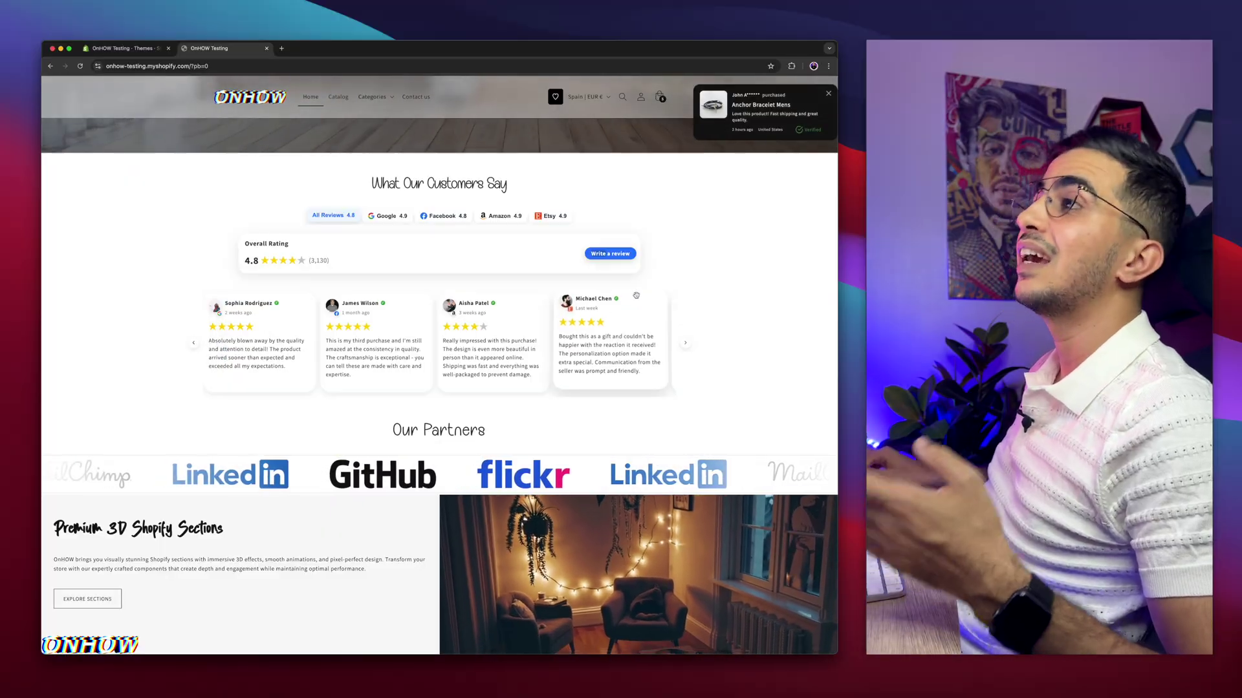
Step: Open the Anchor Bracelet Mens product from the Featured products section
scroll(416, 302, "down", 7)
scroll(416, 303, "down", 20)
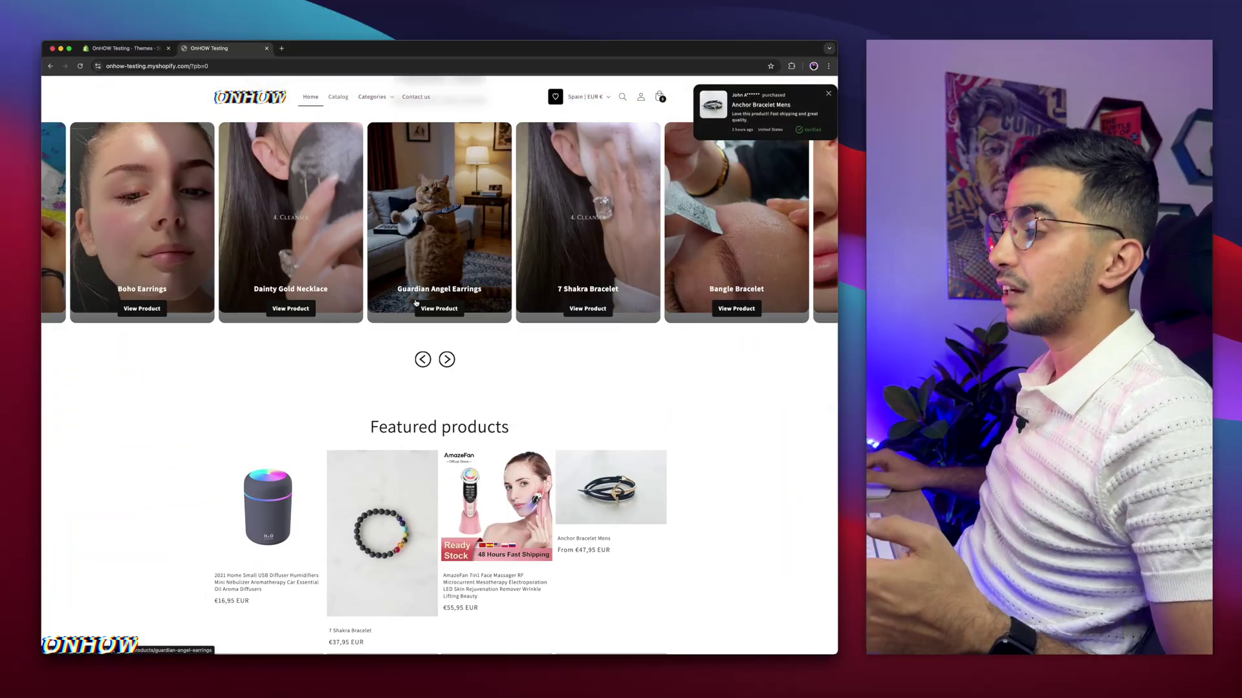
scroll(416, 302, "up", 9)
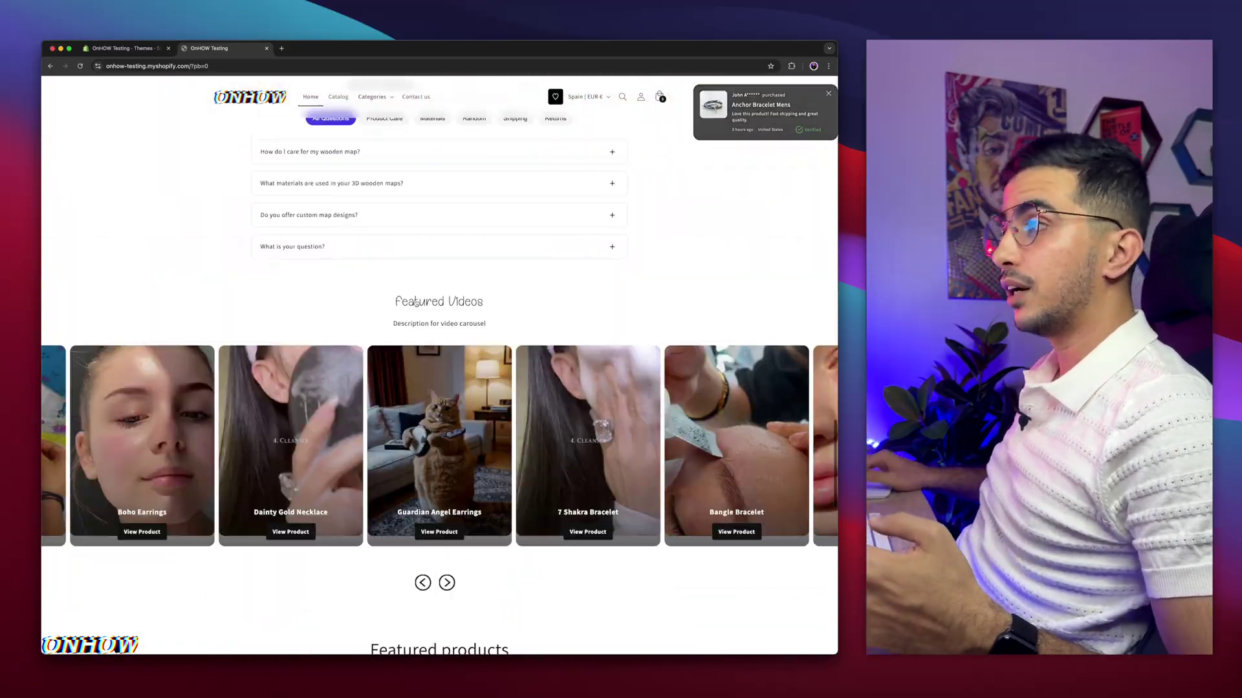
scroll(416, 302, "up", 5)
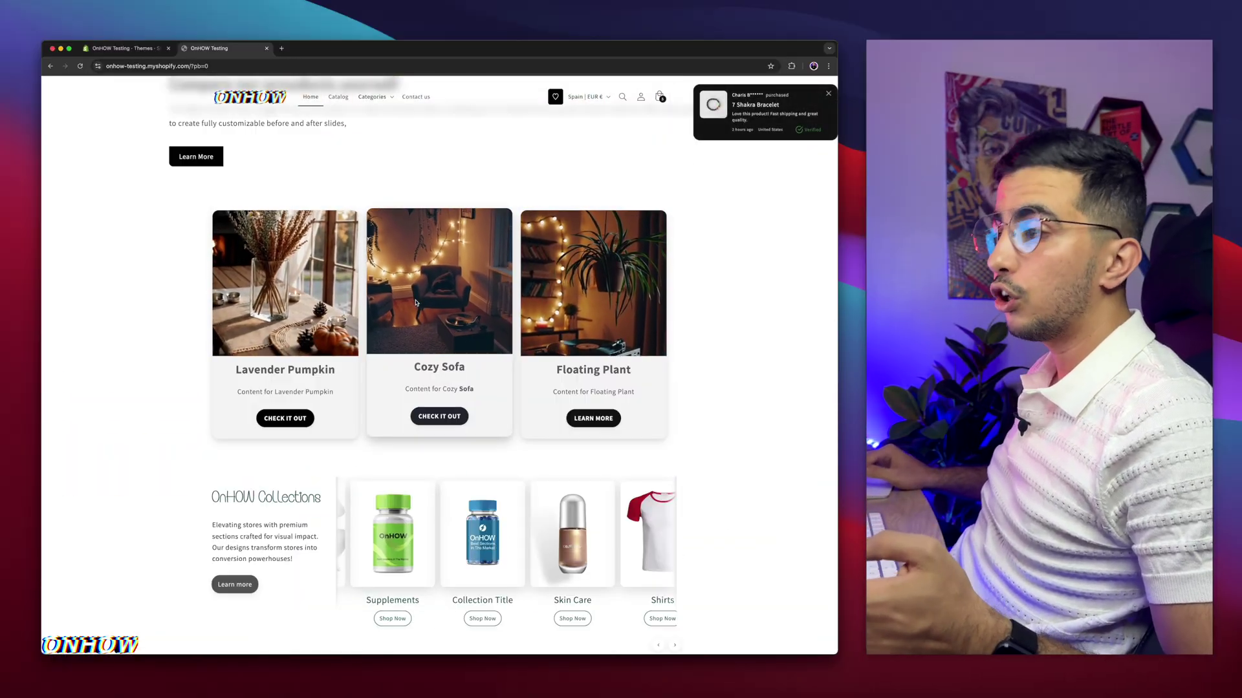
scroll(415, 302, "down", 13)
scroll(416, 302, "down", 1)
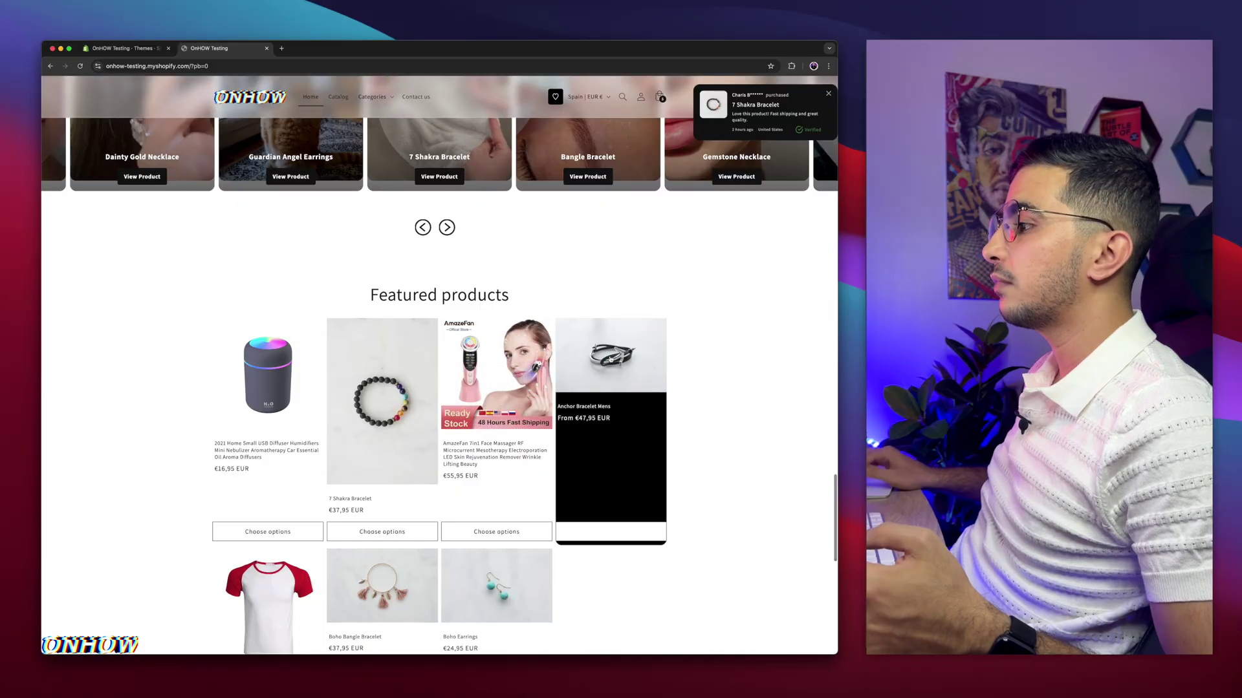
left_click(611, 453)
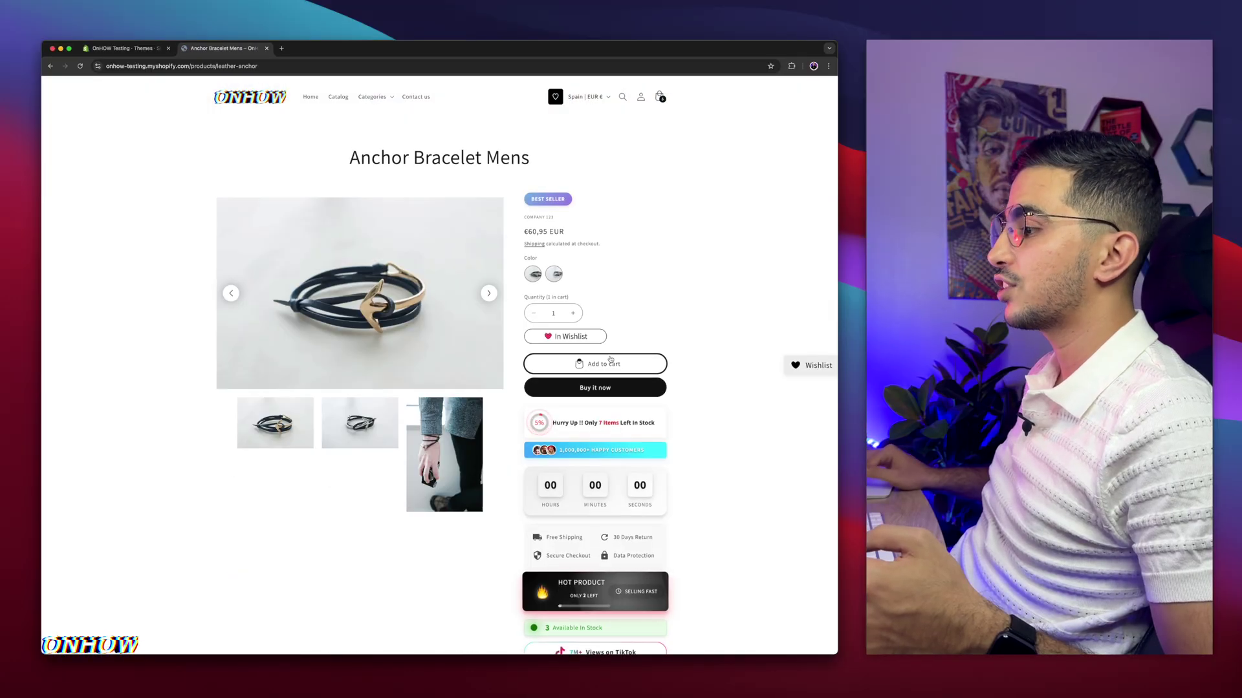
Step: Scroll through the Anchor Bracelet Mens product page
scroll(734, 401, "down", 5)
scroll(646, 394, "up", 3)
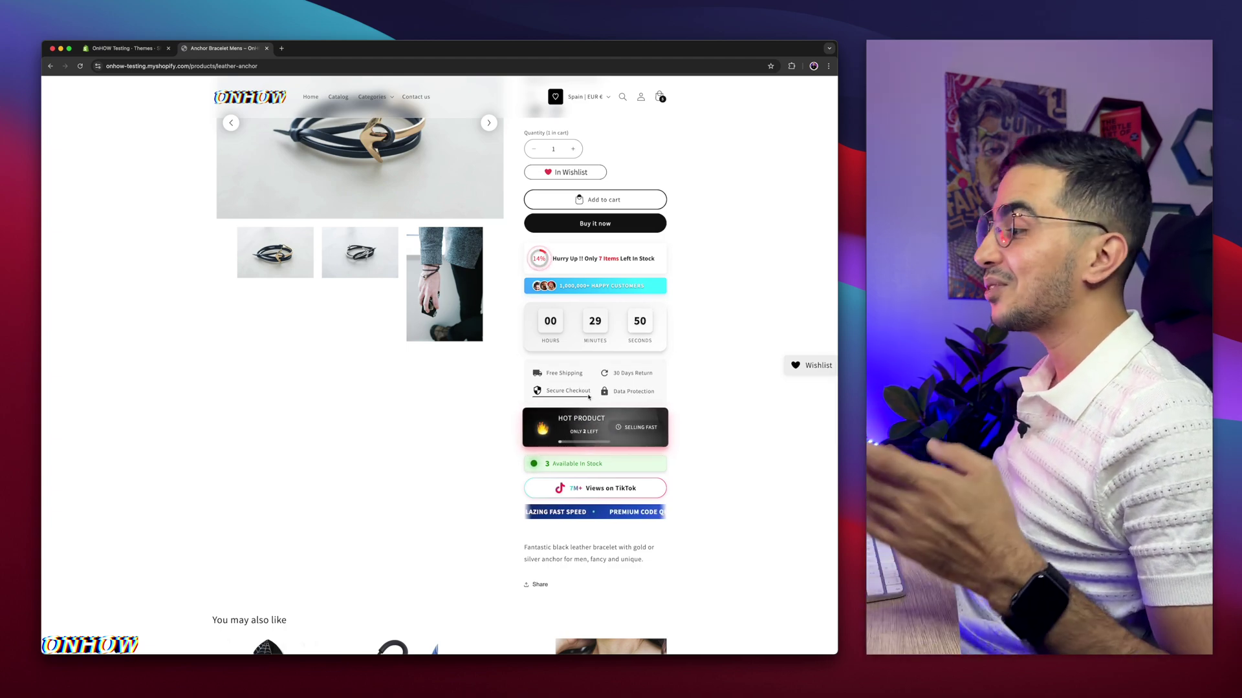
scroll(589, 397, "up", 1)
scroll(588, 397, "up", 3)
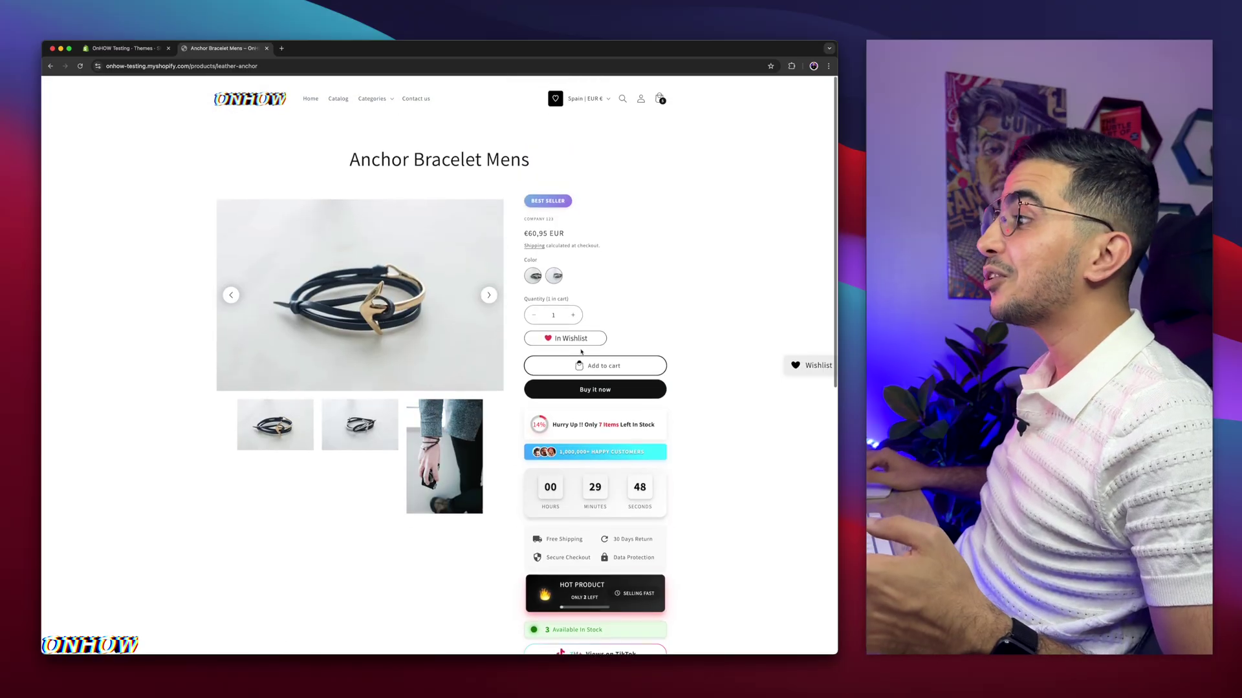
scroll(540, 364, "up", 5)
scroll(540, 364, "down", 5)
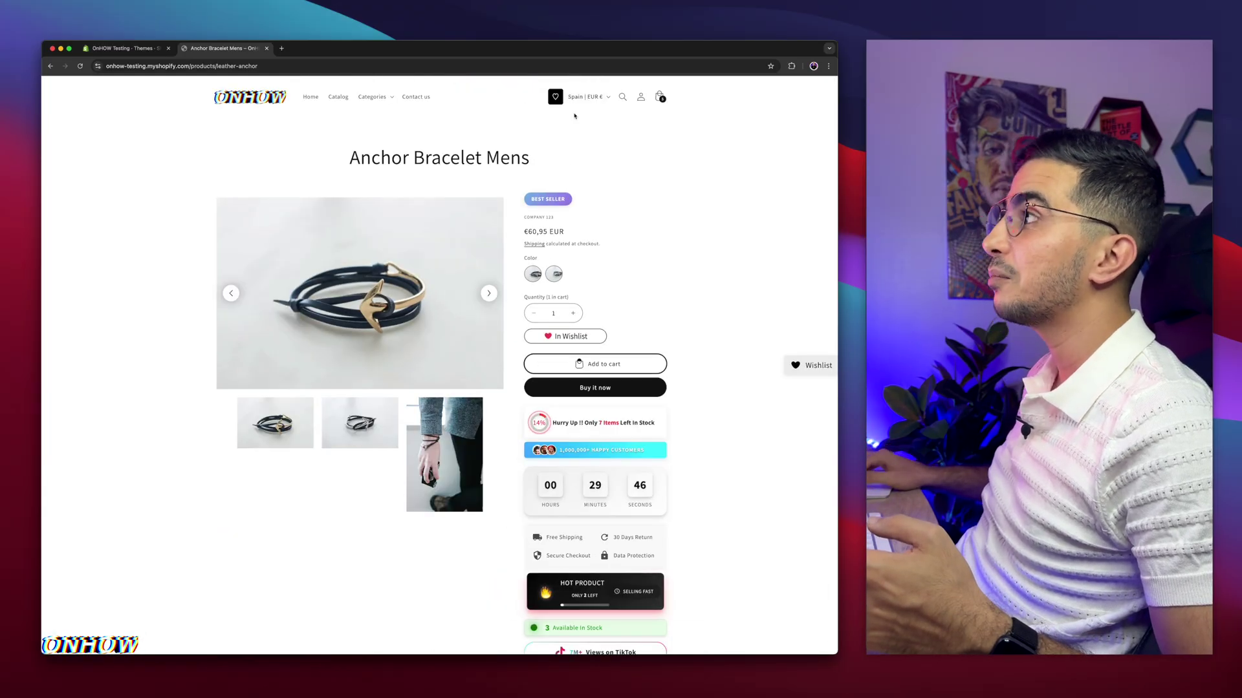
scroll(555, 108, "up", 5)
scroll(555, 108, "up", 1)
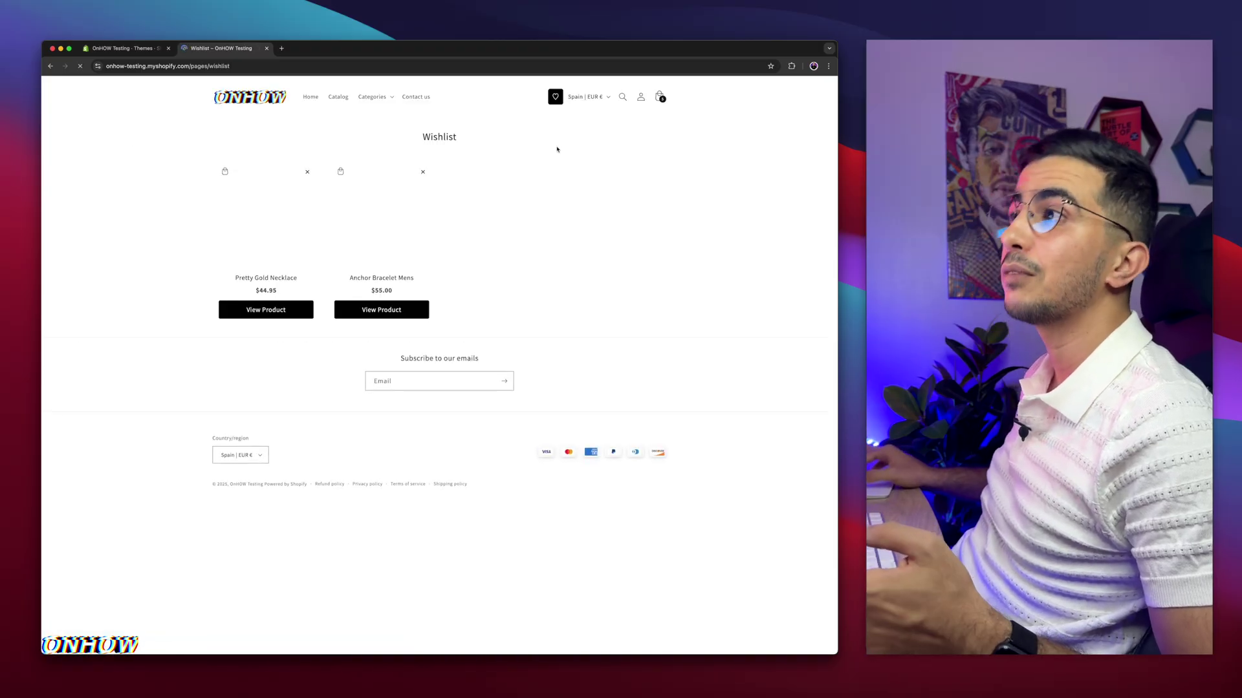
Step: Close the wishlist tab, preview Horizon's Anchor Bracelet Mens page, then return to Themes
left_click(267, 48)
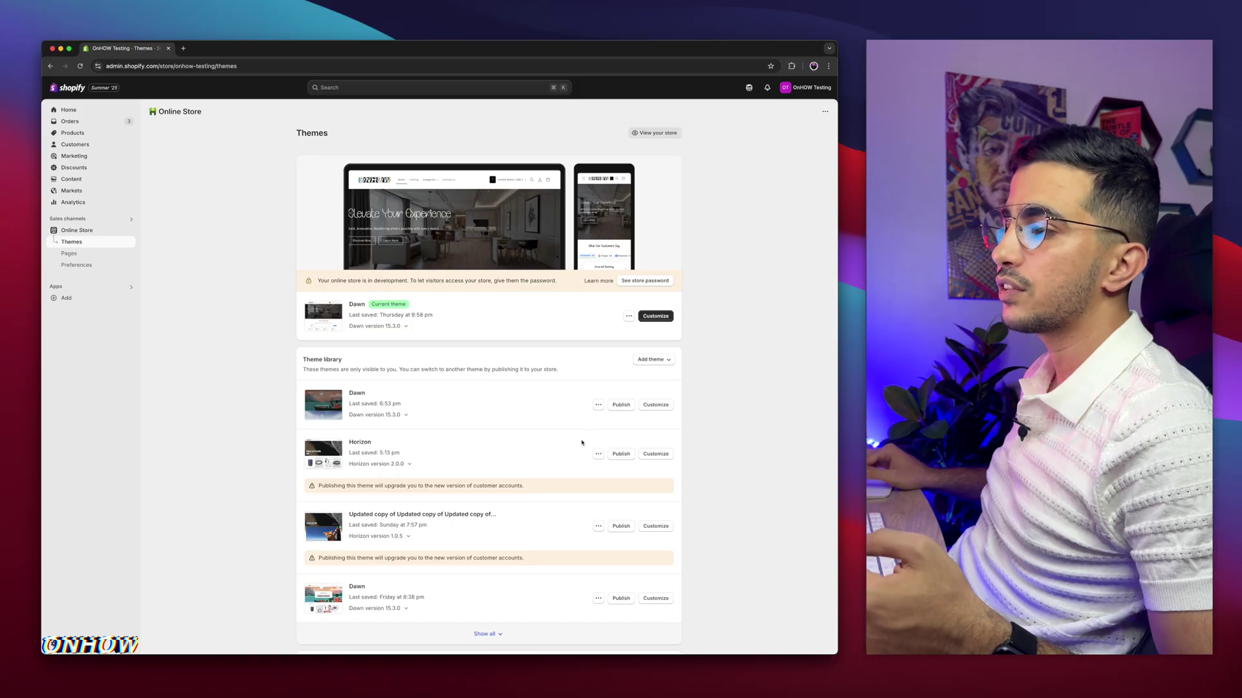
left_click(598, 454)
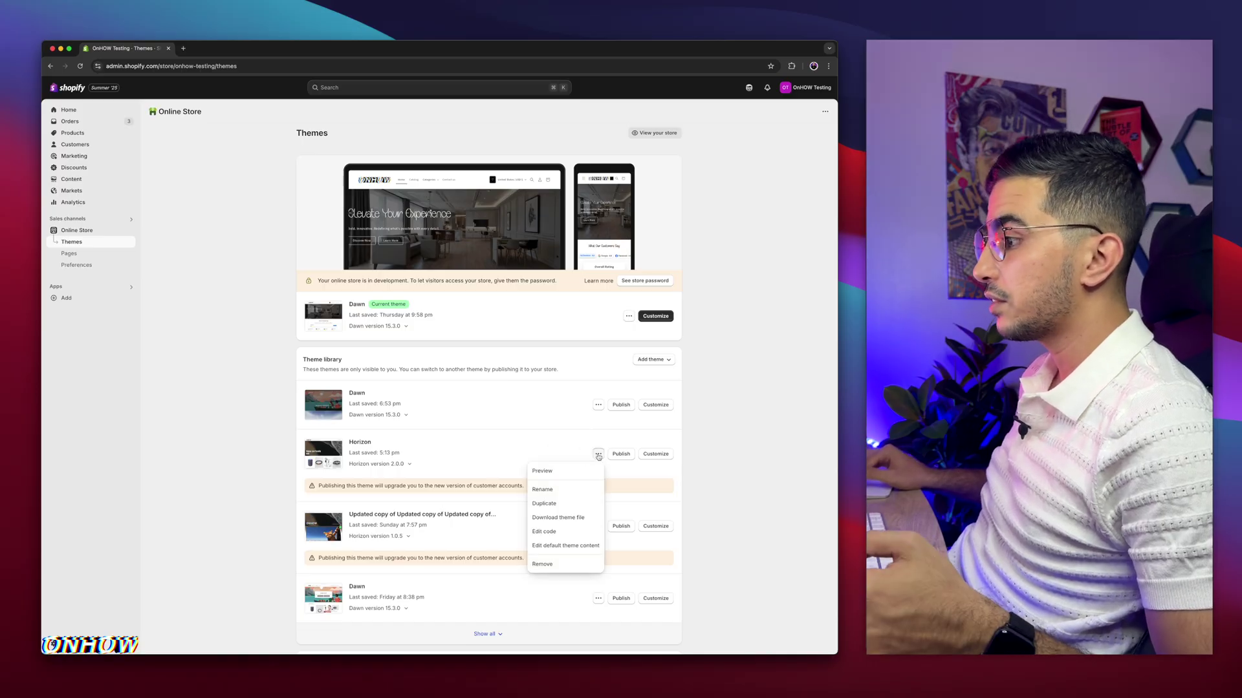
left_click(549, 470)
left_click(620, 307)
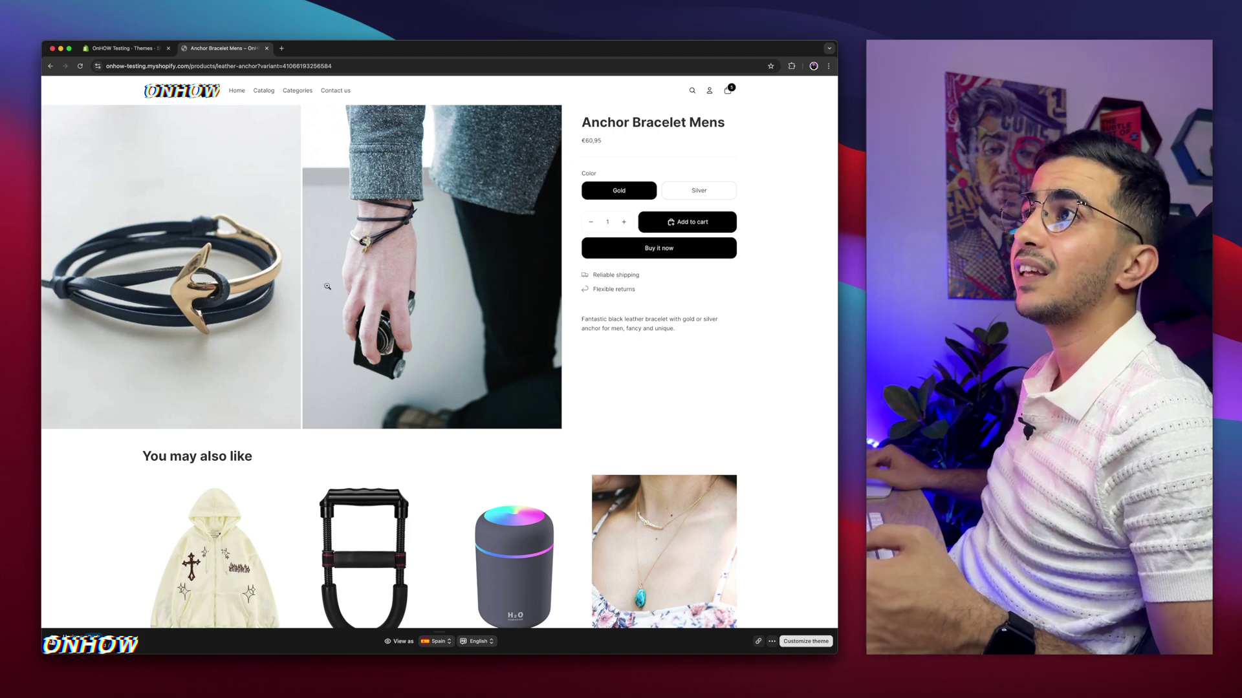
key("ctrl+shift+Tab")
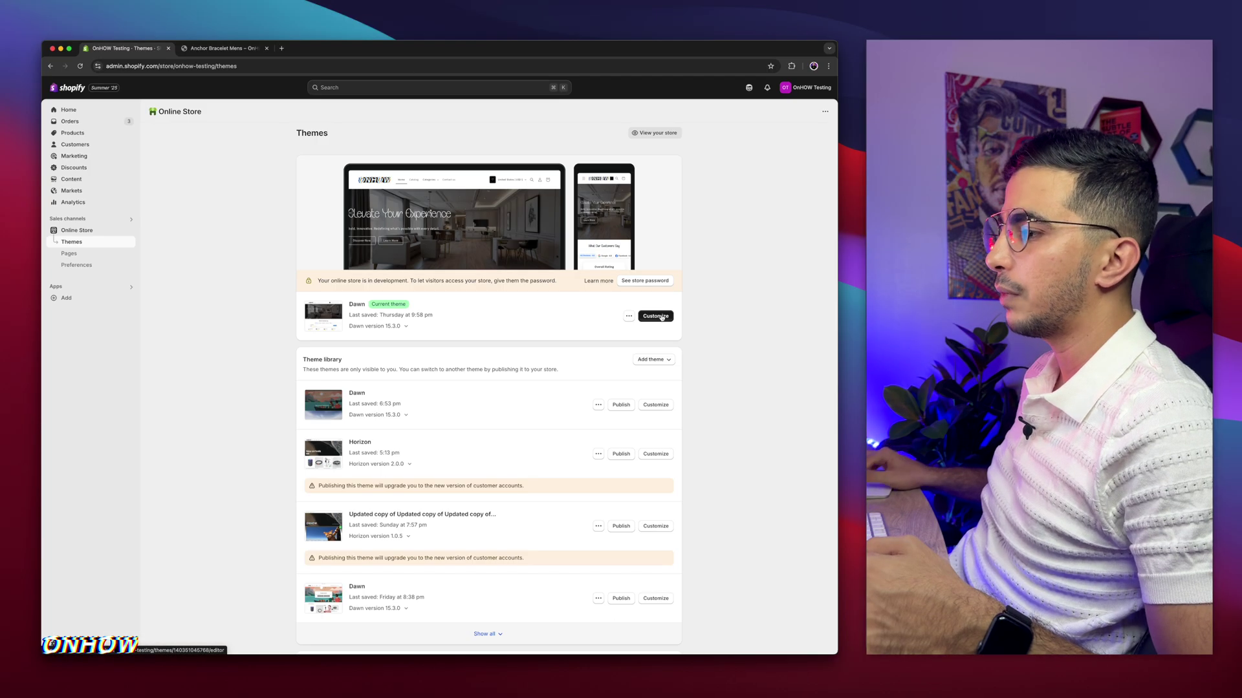
Step: Customize the Horizon theme and switch the editor to the Products > Default product template
left_click(655, 455)
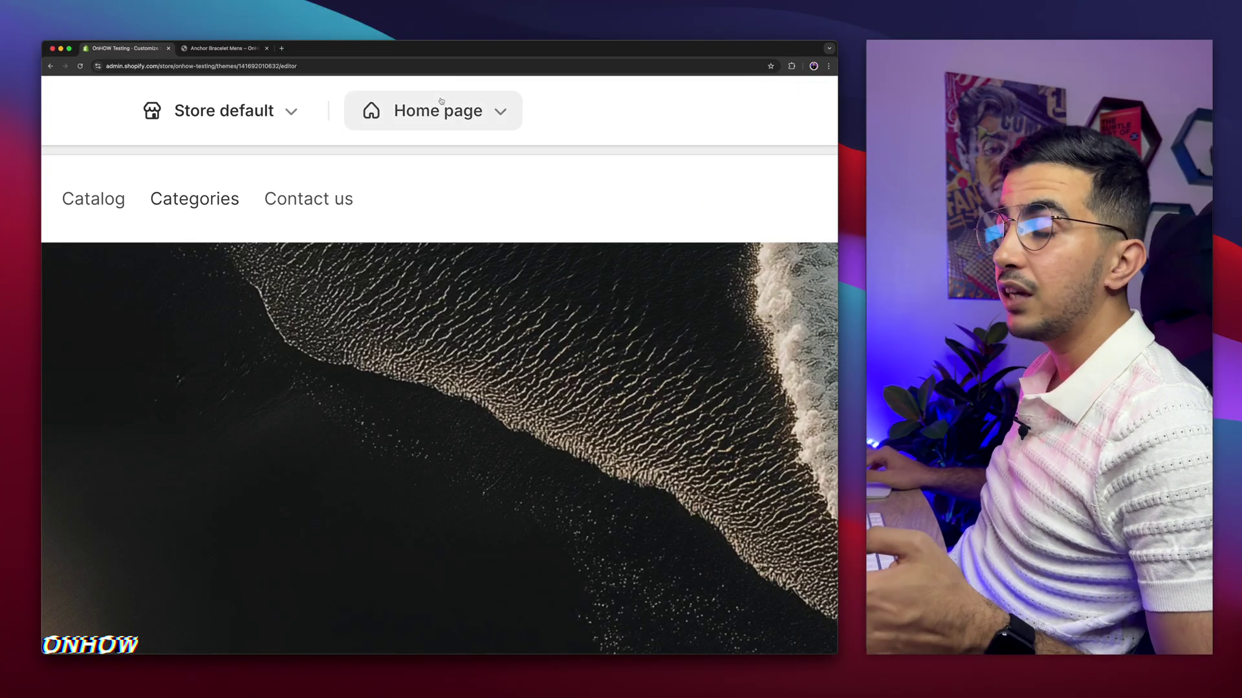
left_click(441, 101)
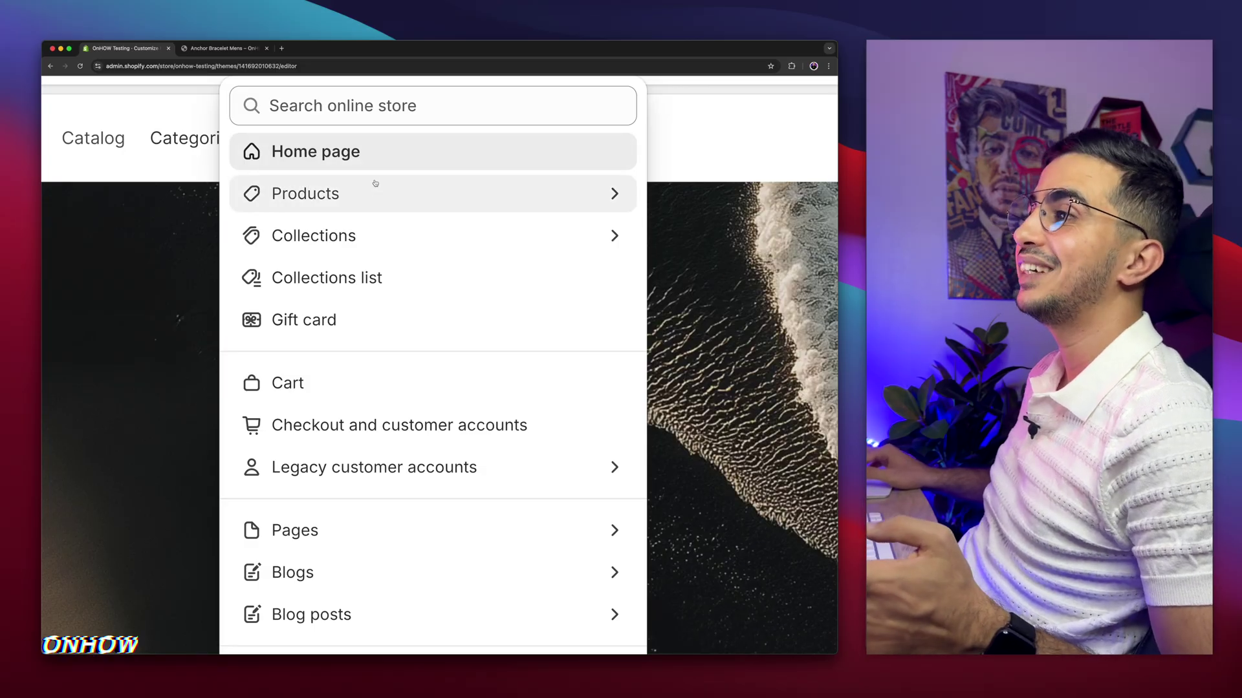
left_click(327, 194)
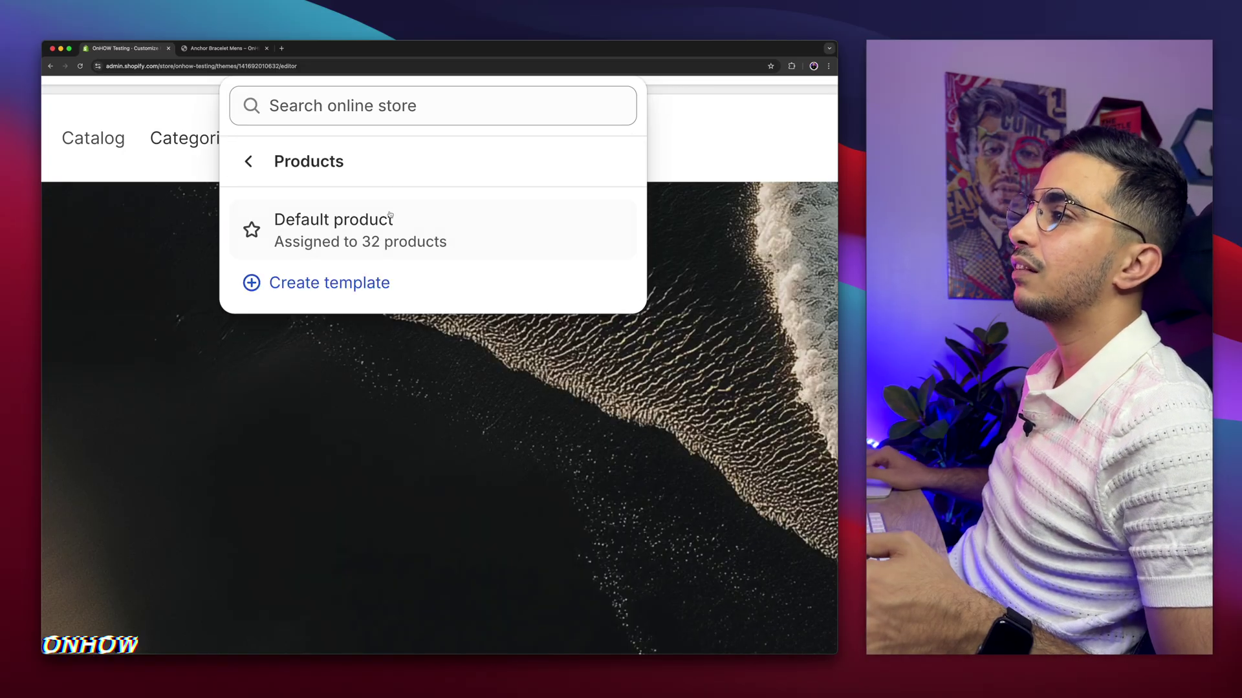
left_click(371, 232)
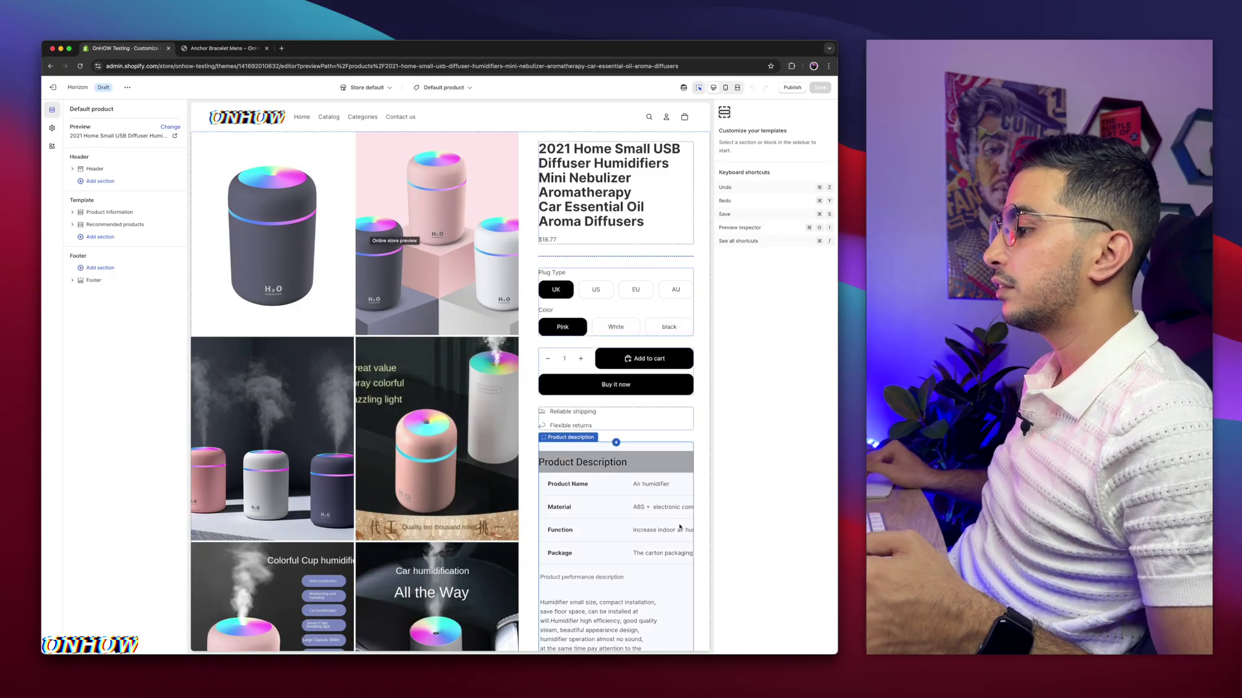
Step: Change the template's preview product from the humidifier to Bangle Bracelet
scroll(679, 527, "down", 5)
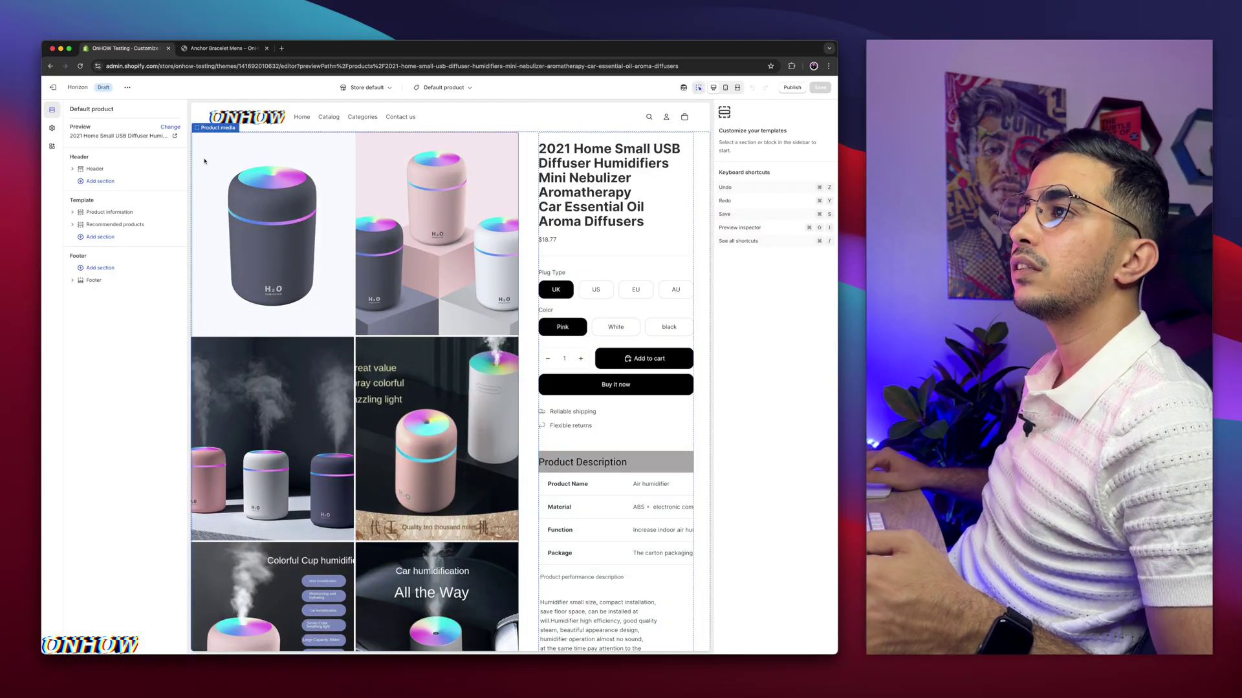
left_click(170, 128)
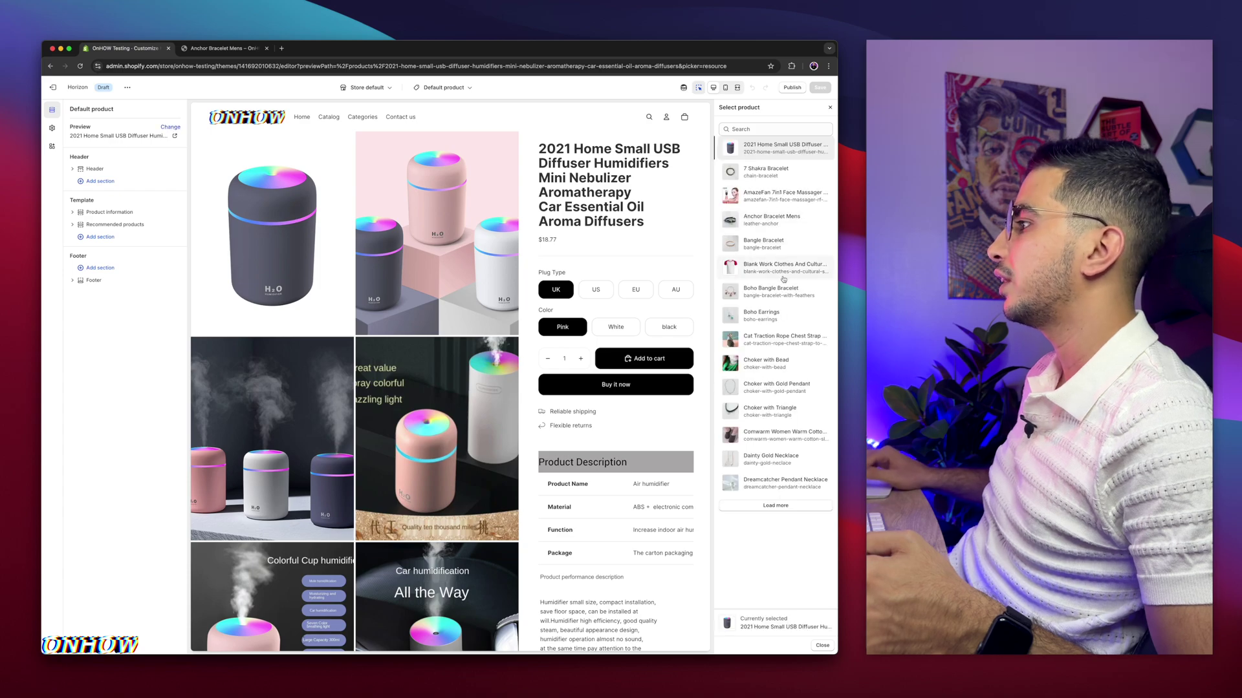
left_click(774, 244)
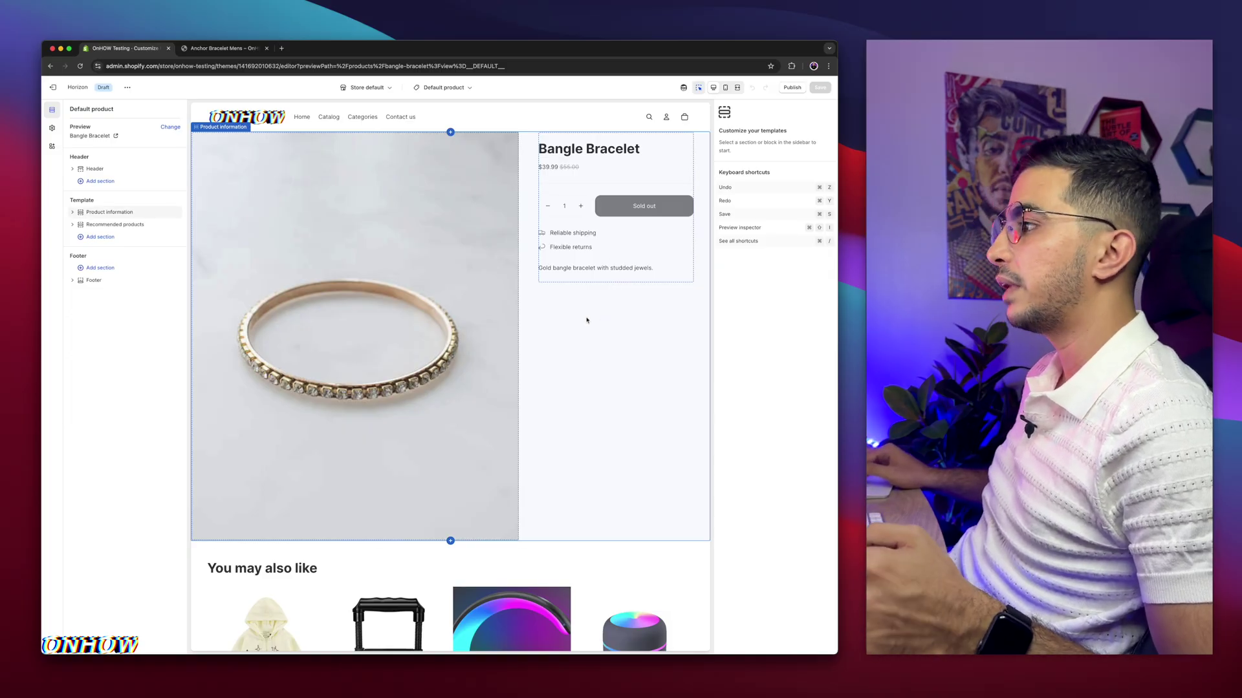
mouse_move(96, 211)
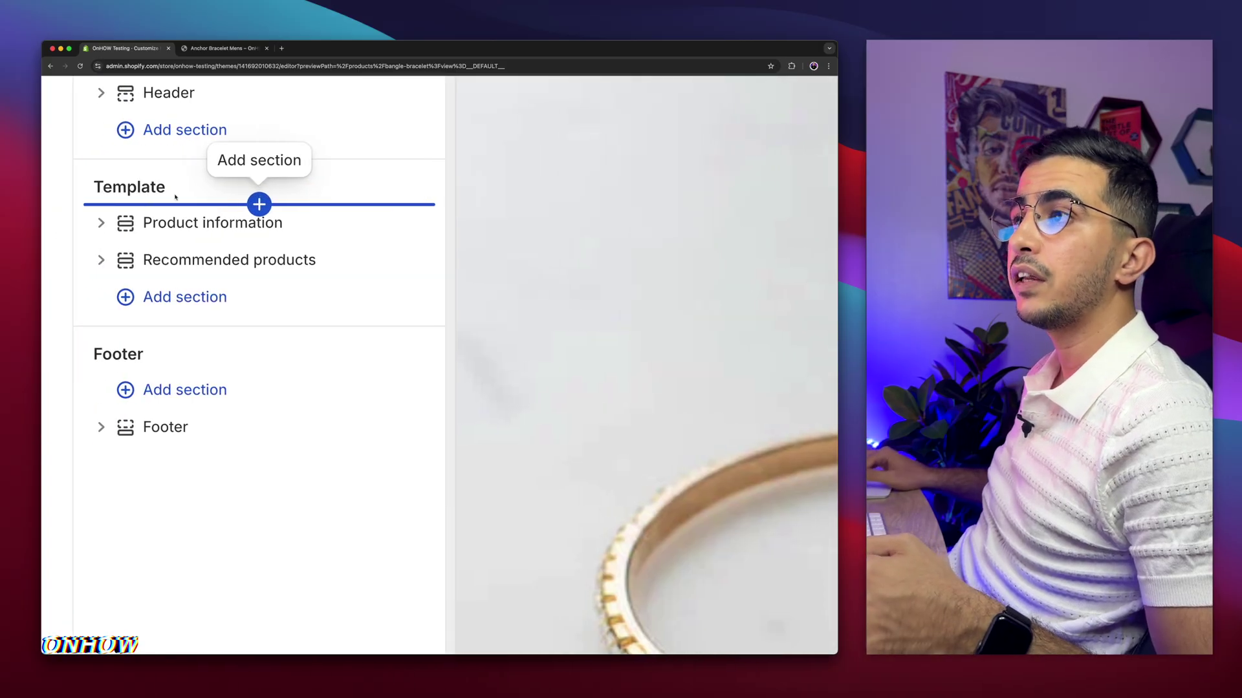
Step: Insert a Custom liquid block, found by searching 'cust', directly below Product description
left_click(175, 232)
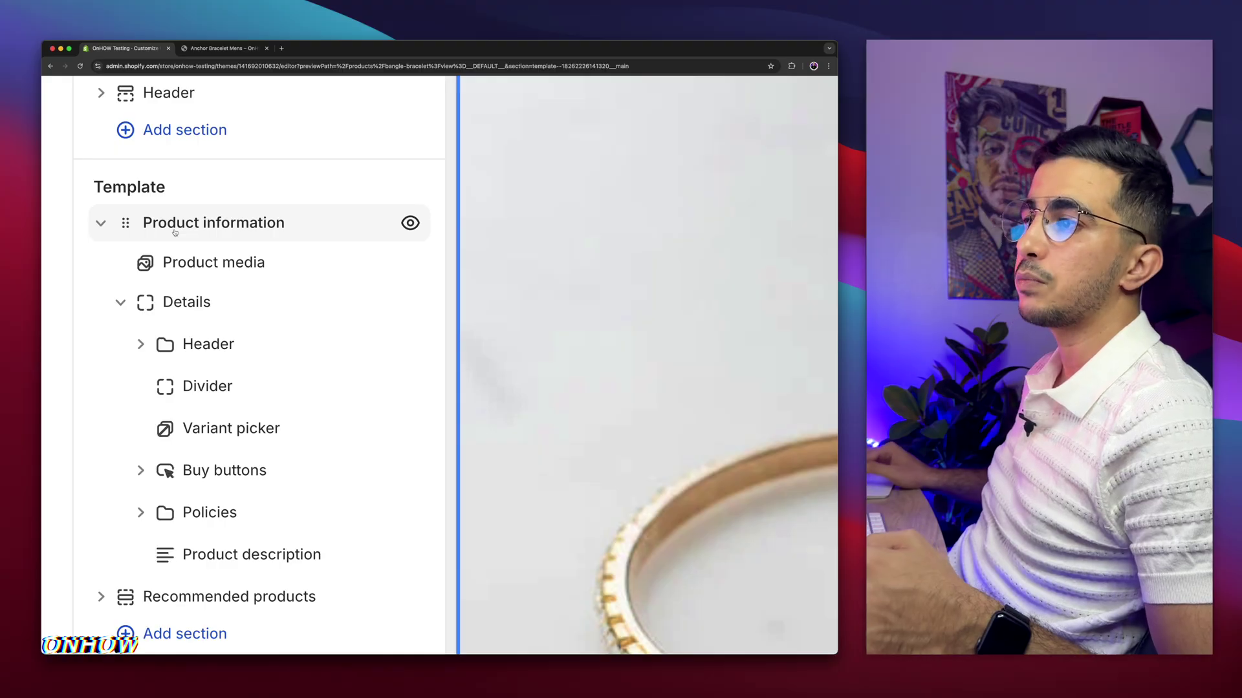
scroll(242, 420, "down", 2)
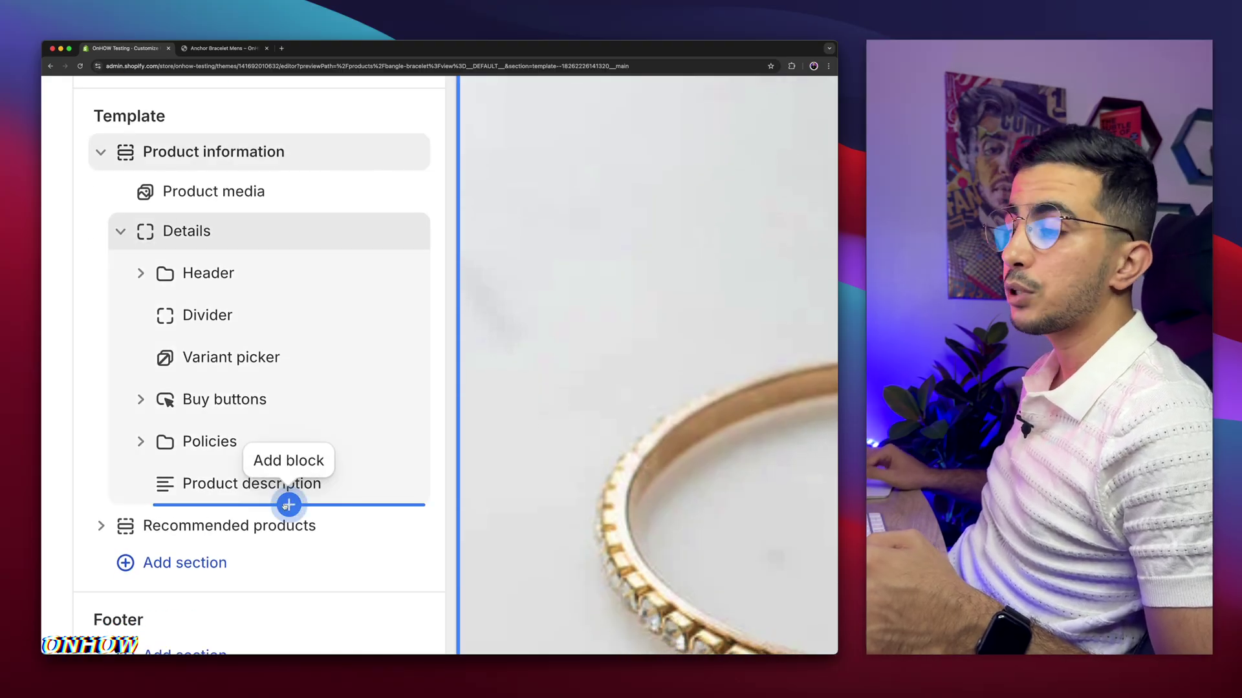
left_click(288, 505)
scroll(285, 507, "down", 4)
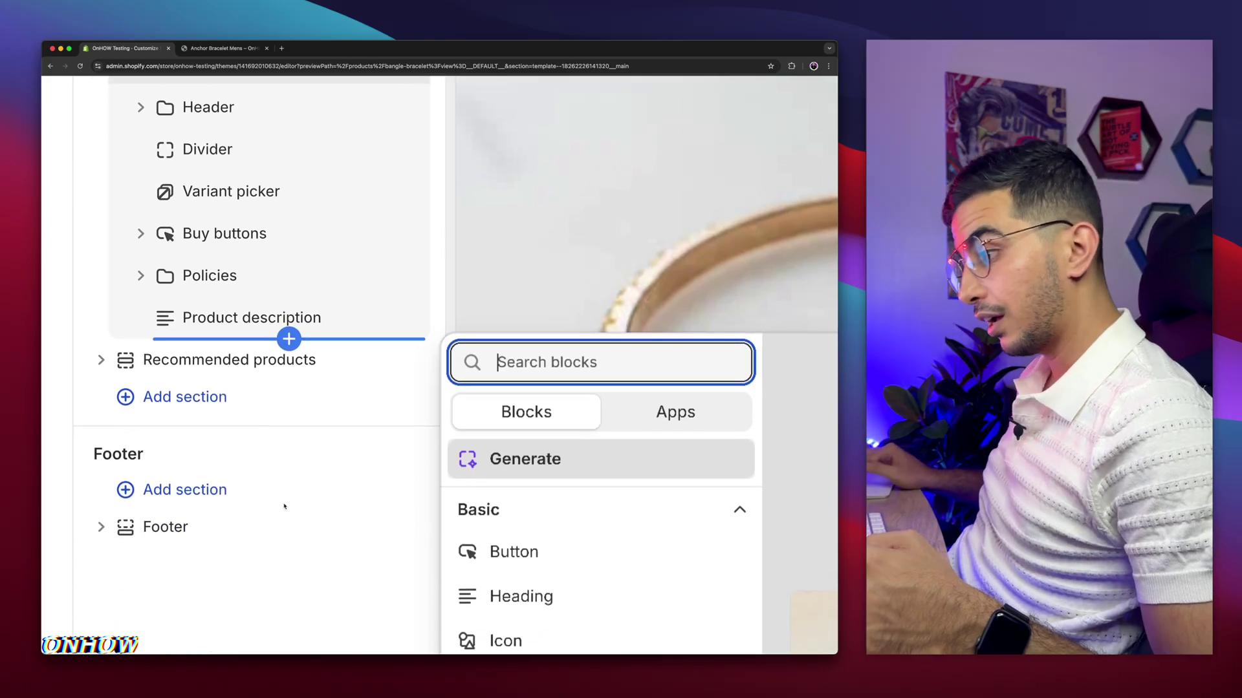
scroll(574, 372, "right", 3)
scroll(551, 325, "down", 1)
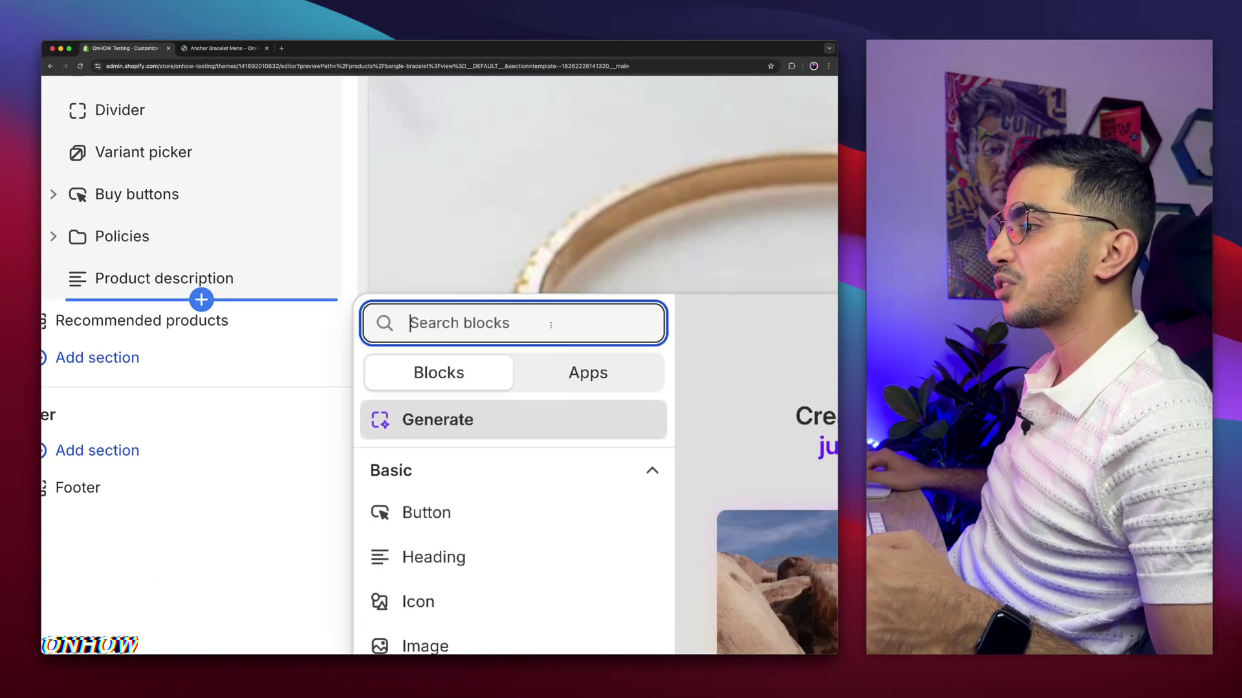
type("cust")
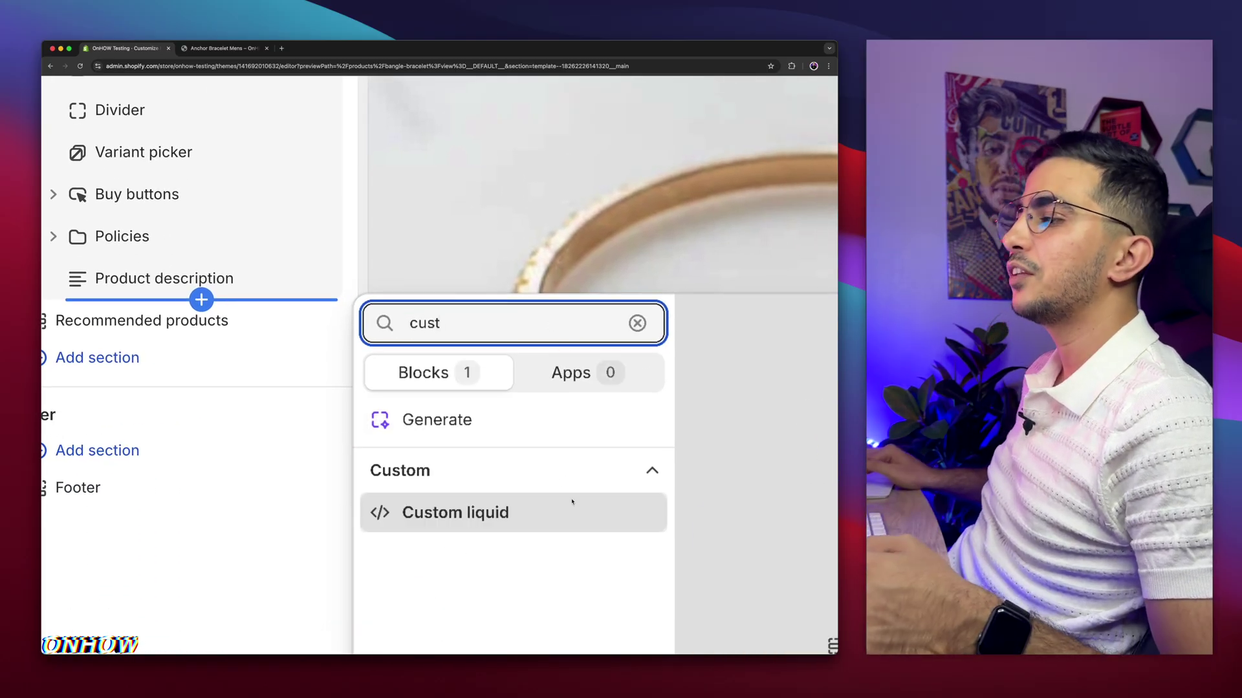
left_click(456, 513)
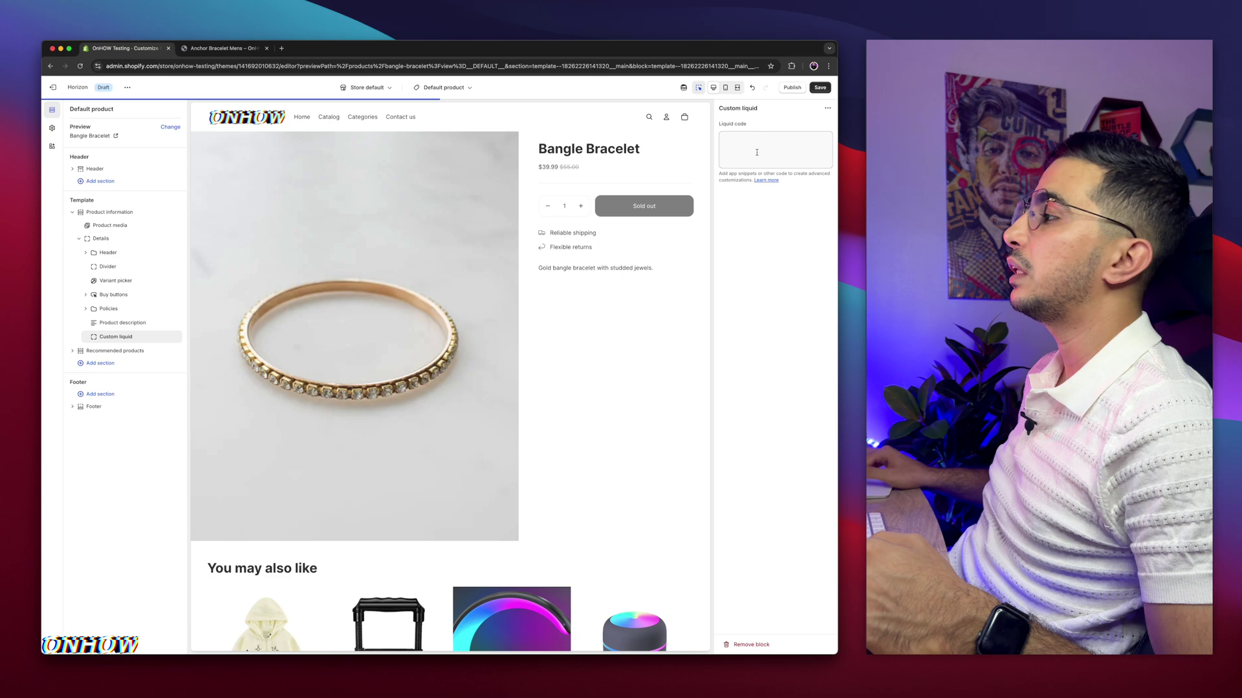
left_click(776, 143)
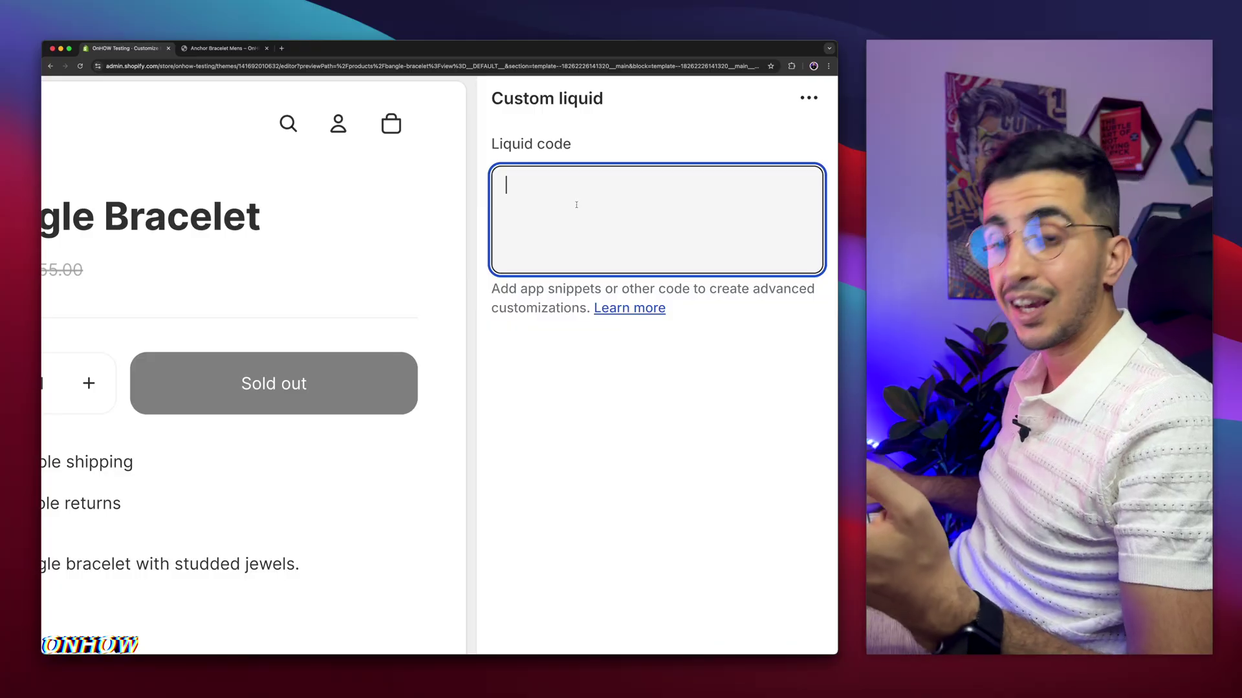
Step: Paste the shipping-widget code into Custom liquid, save, and confirm the banner on the reloaded storefront
key("super+v")
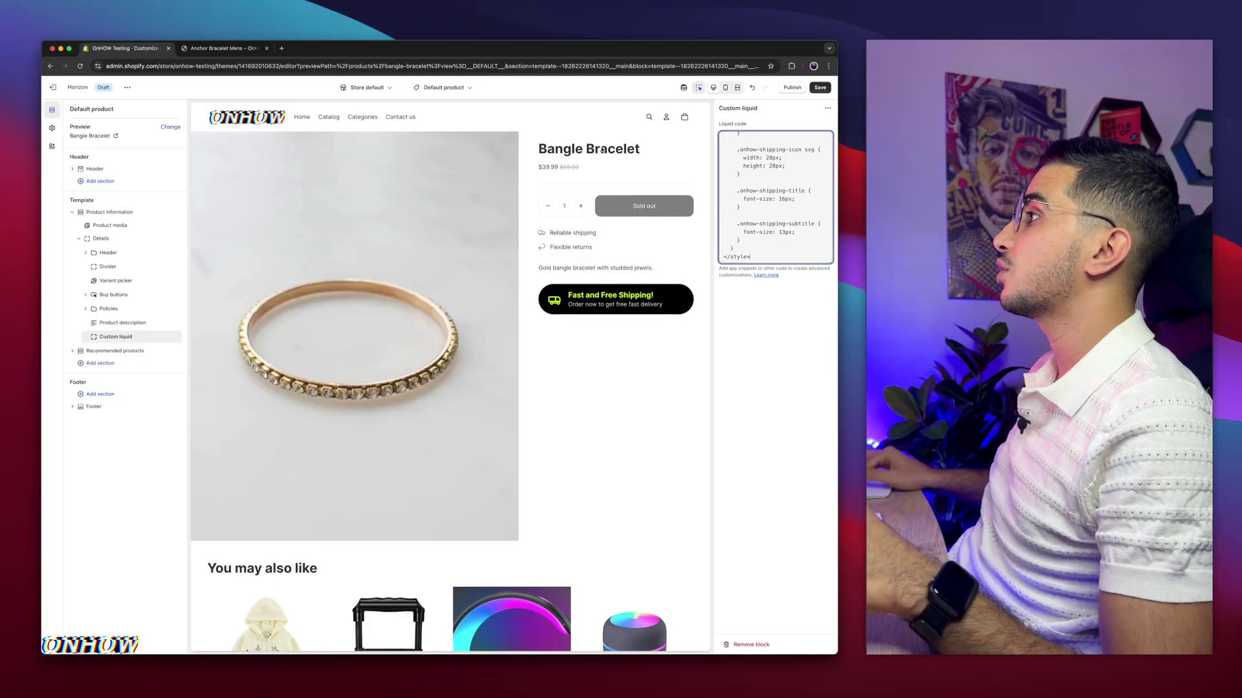
left_click(819, 89)
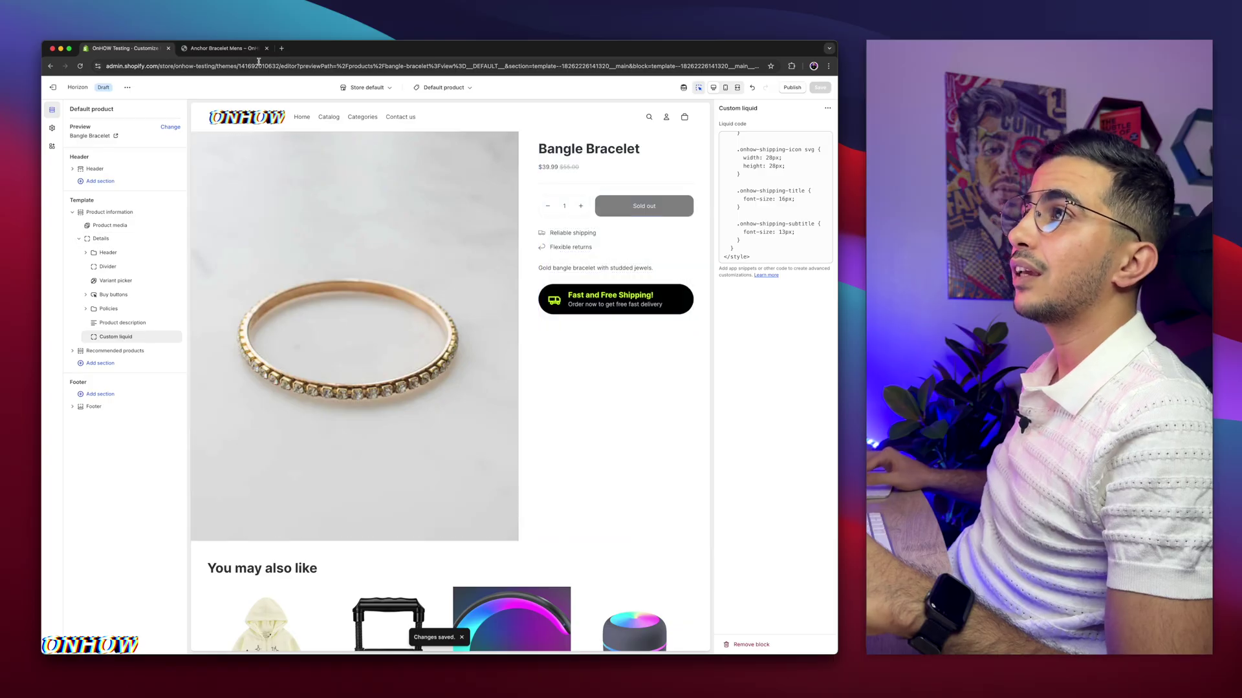
left_click(249, 49)
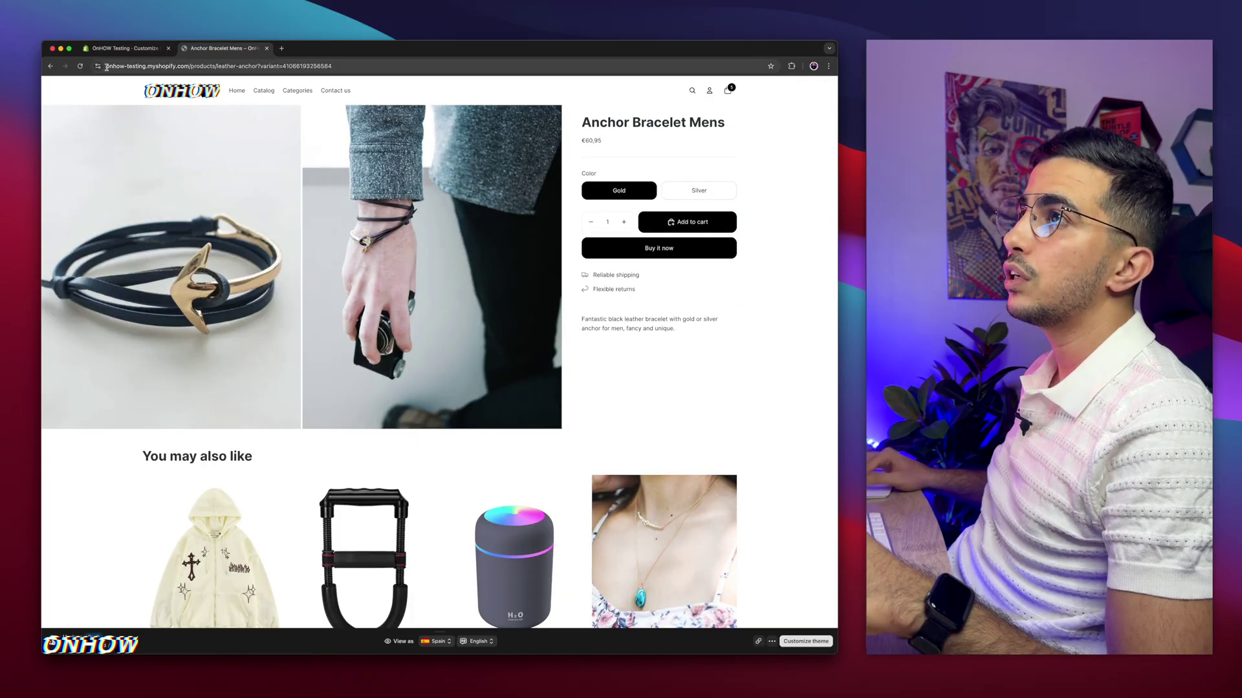
left_click(79, 66)
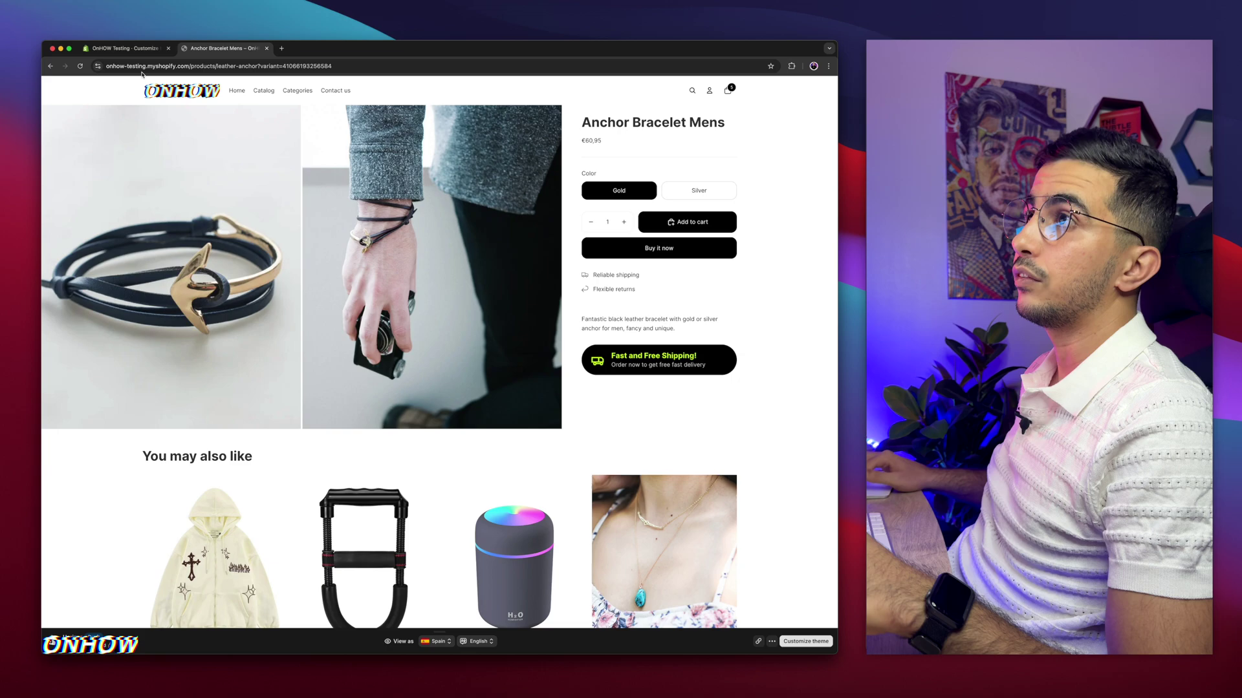
left_click(137, 48)
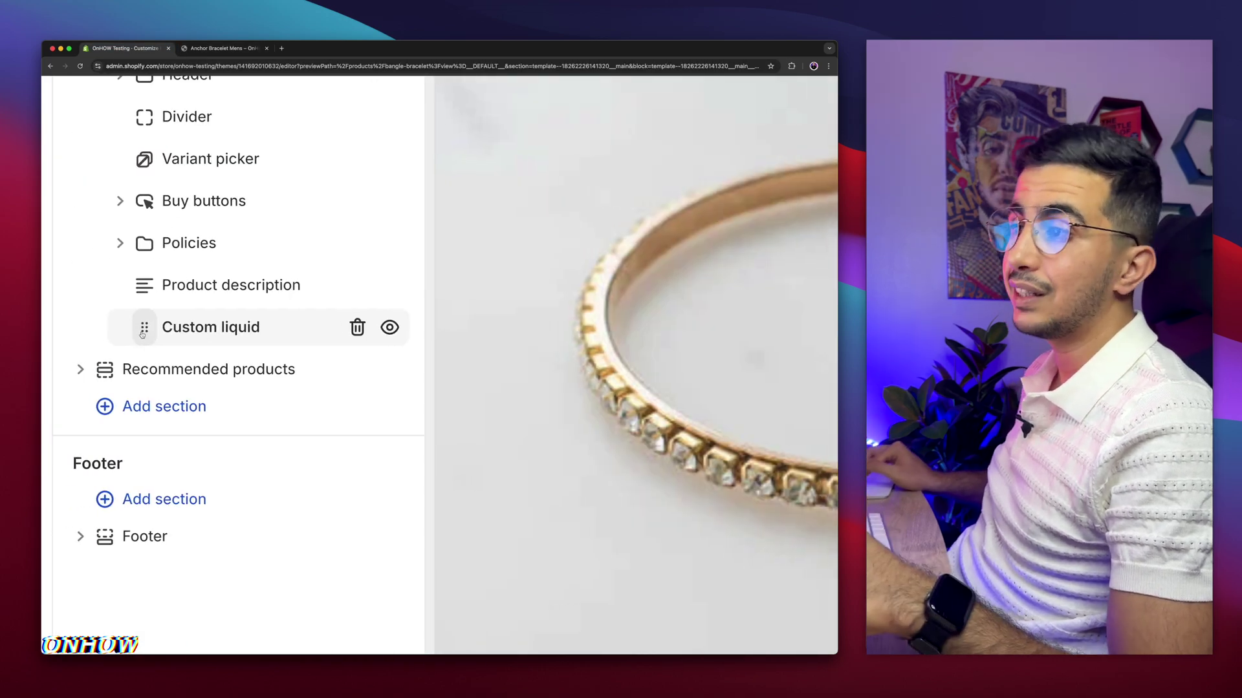
Step: Drag the Custom liquid block below Buy buttons and confirm the banner's new storefront position
left_click_drag(143, 333, 134, 242)
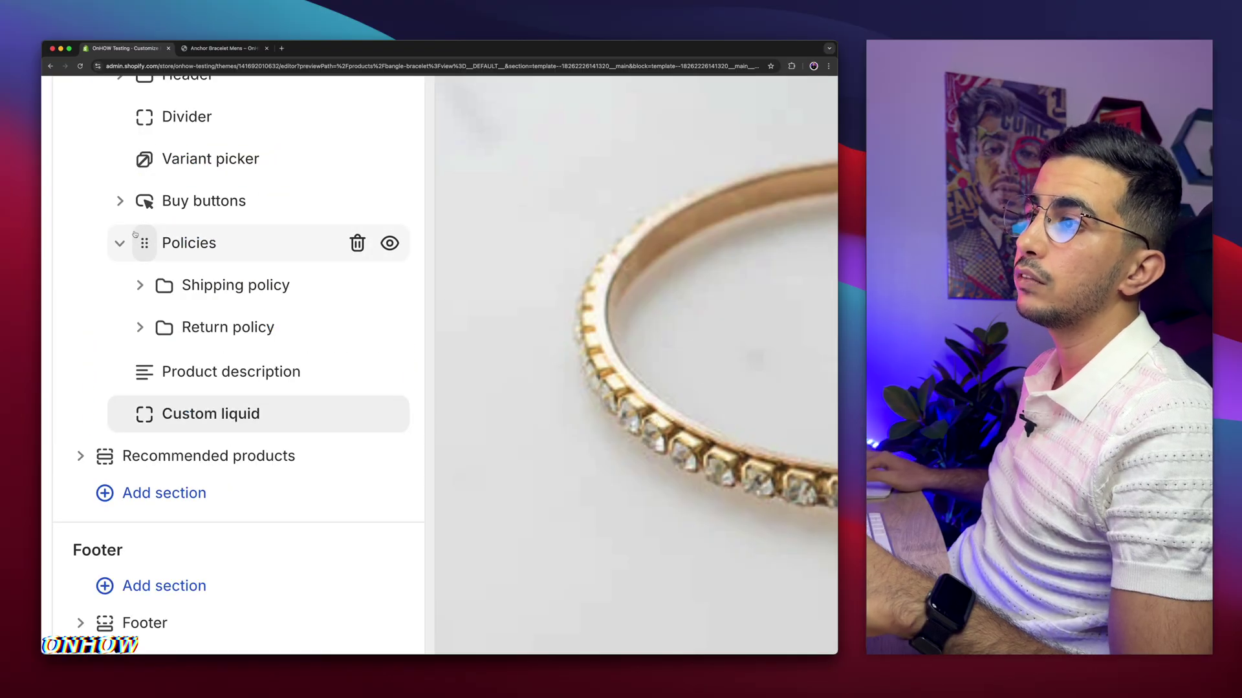
left_click_drag(143, 413, 137, 222)
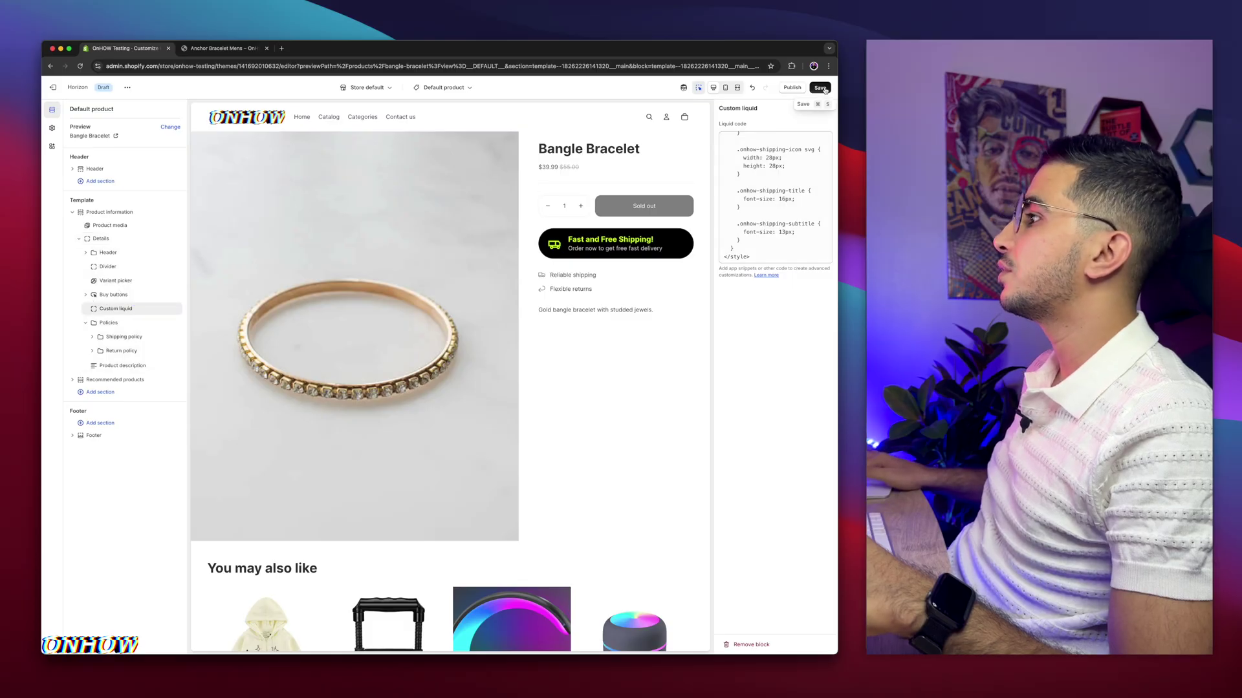
key("ctrl+Tab")
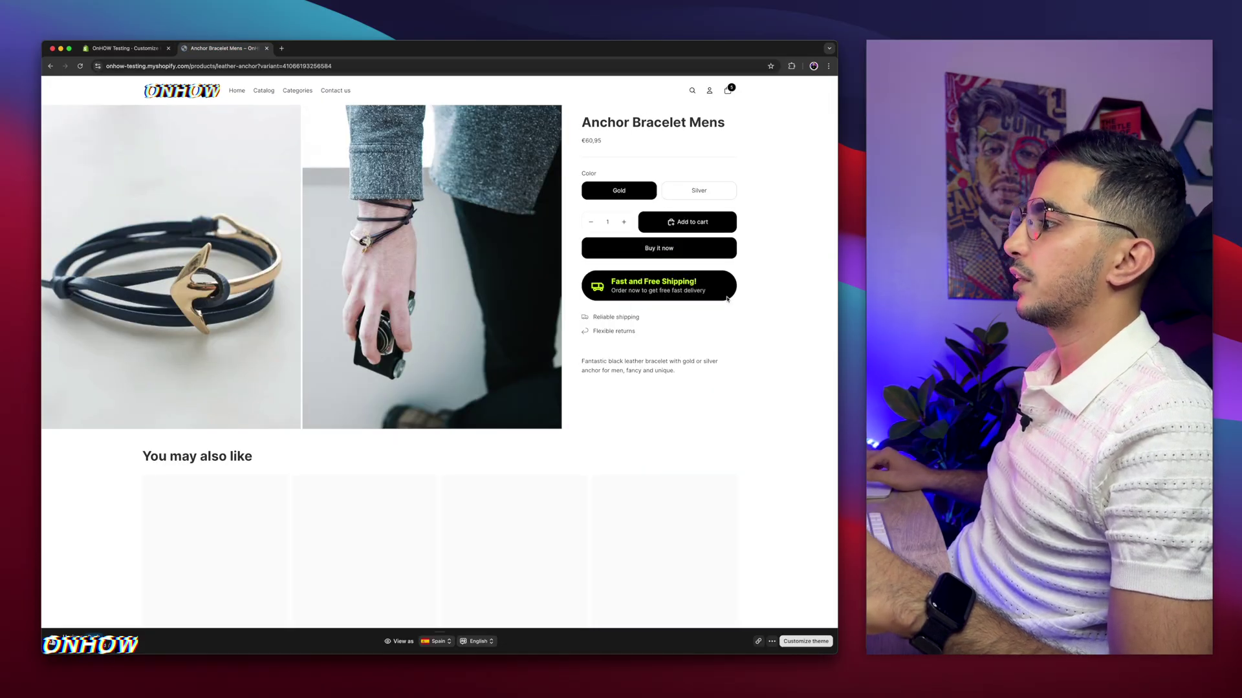
scroll(647, 283, "up", 5)
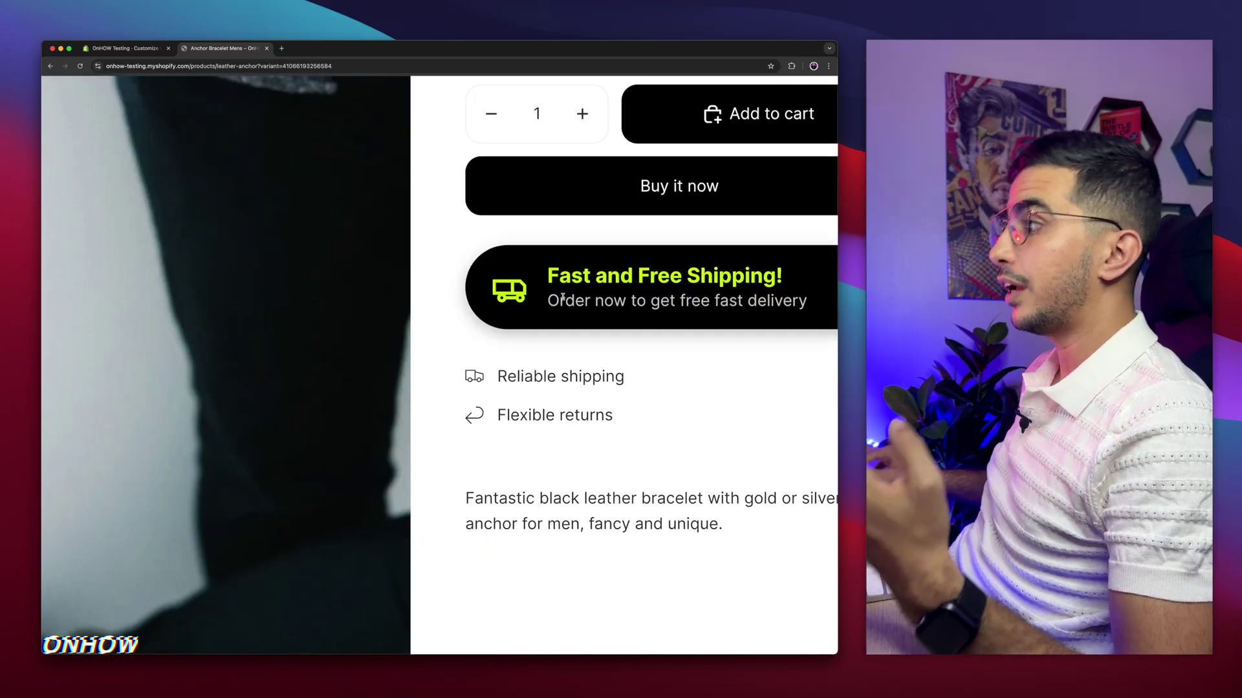
left_click_drag(548, 275, 768, 296)
scroll(768, 296, "down", 5)
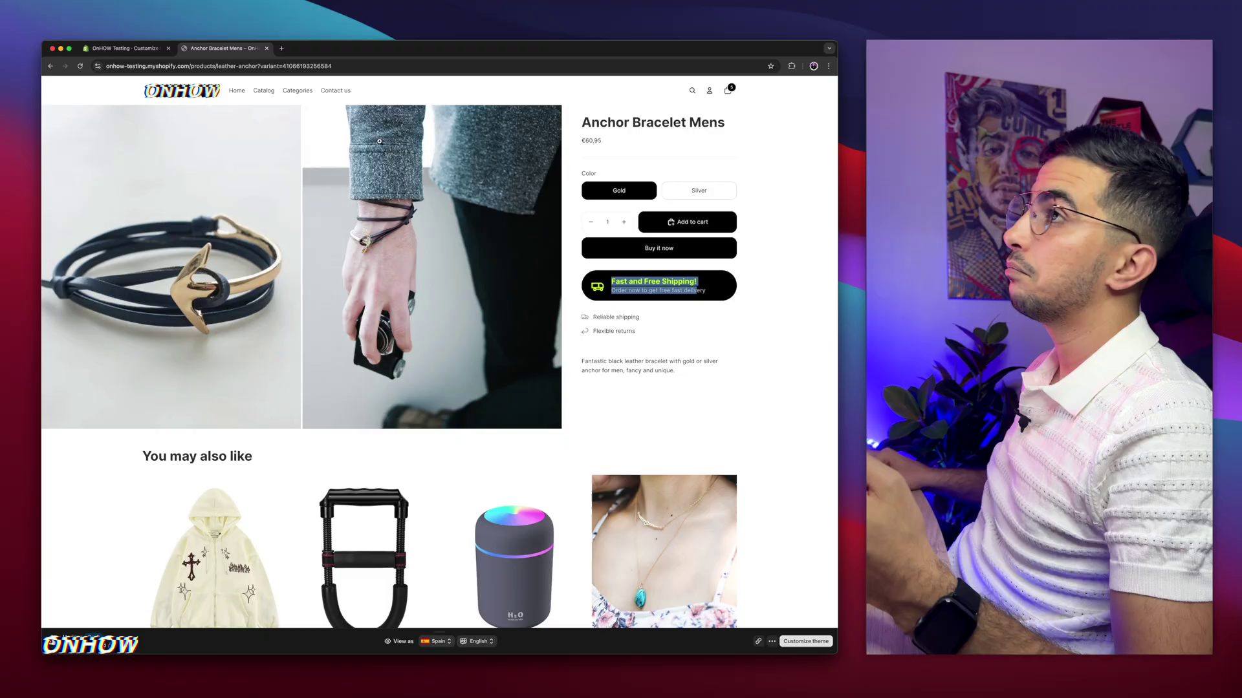
left_click(129, 47)
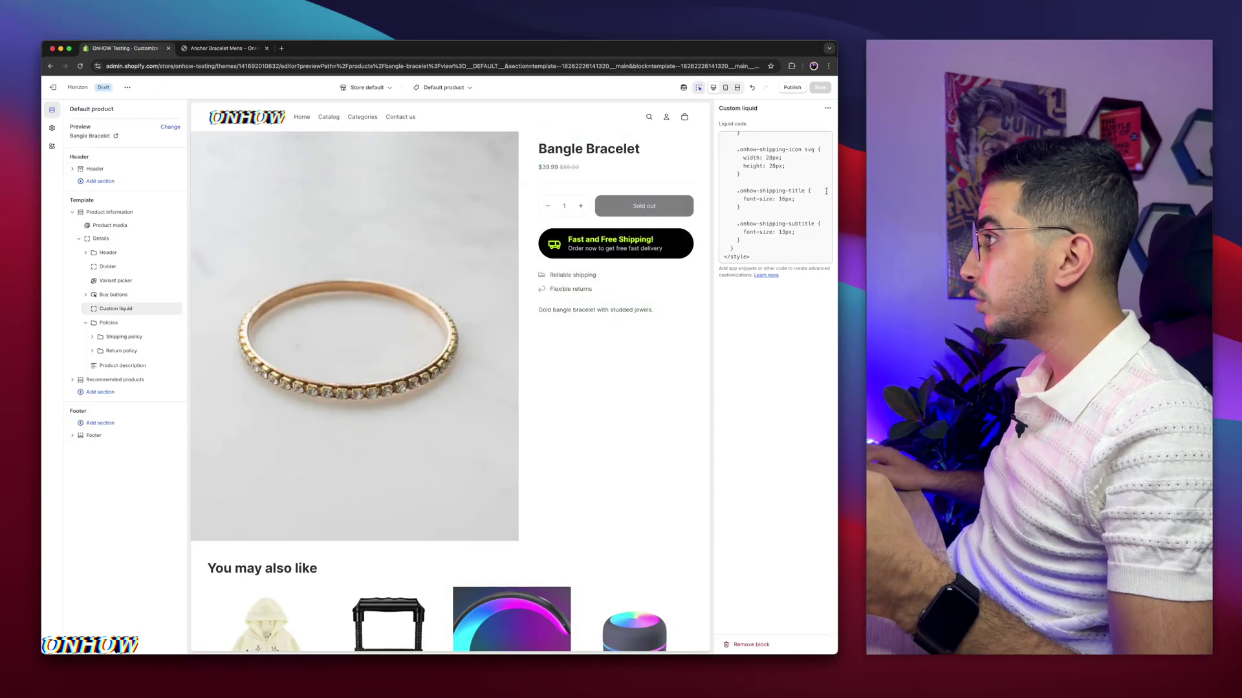
Step: Search the Liquid code for 'Fast' and select the 'Fast and Free Shipping!' heading text
left_click(793, 185)
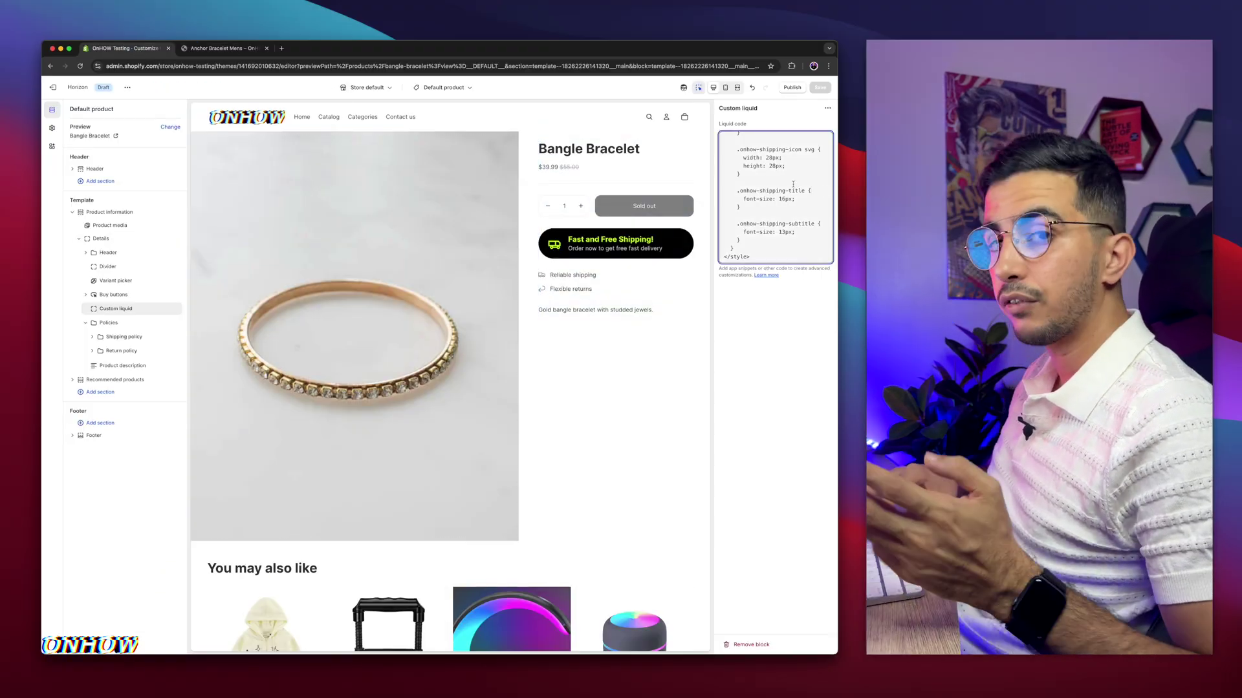
key("super+f")
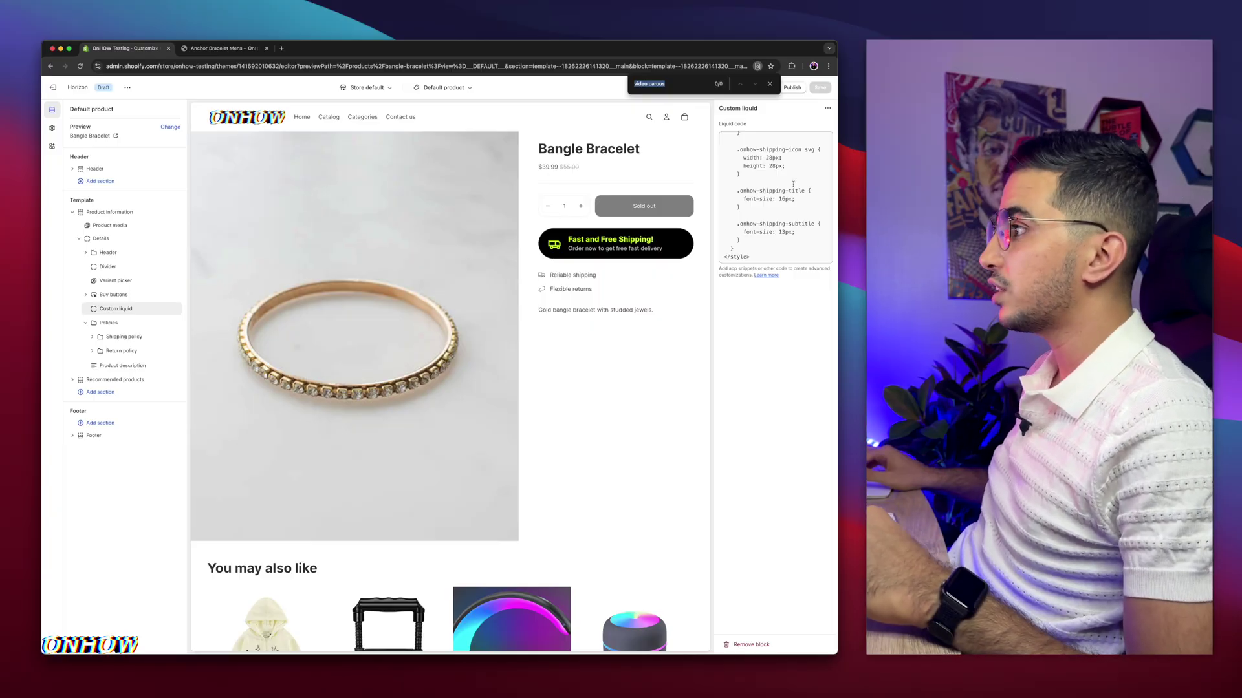
type("Fast")
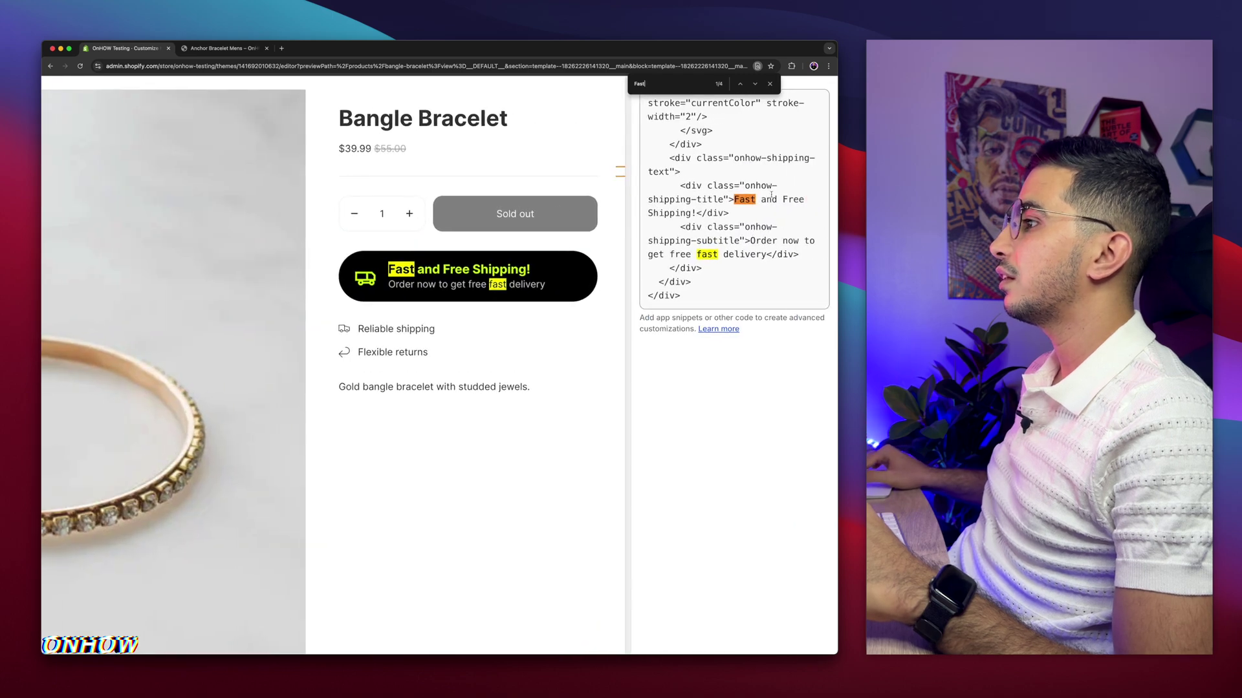
left_click_drag(735, 199, 695, 213)
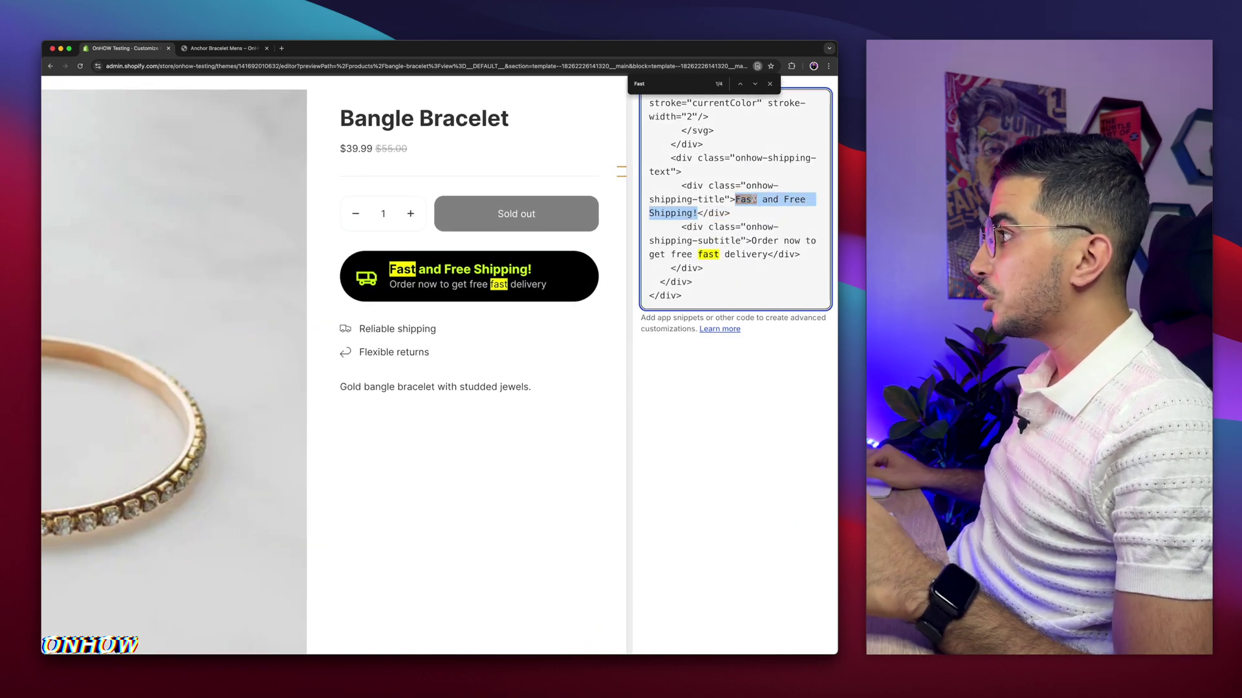